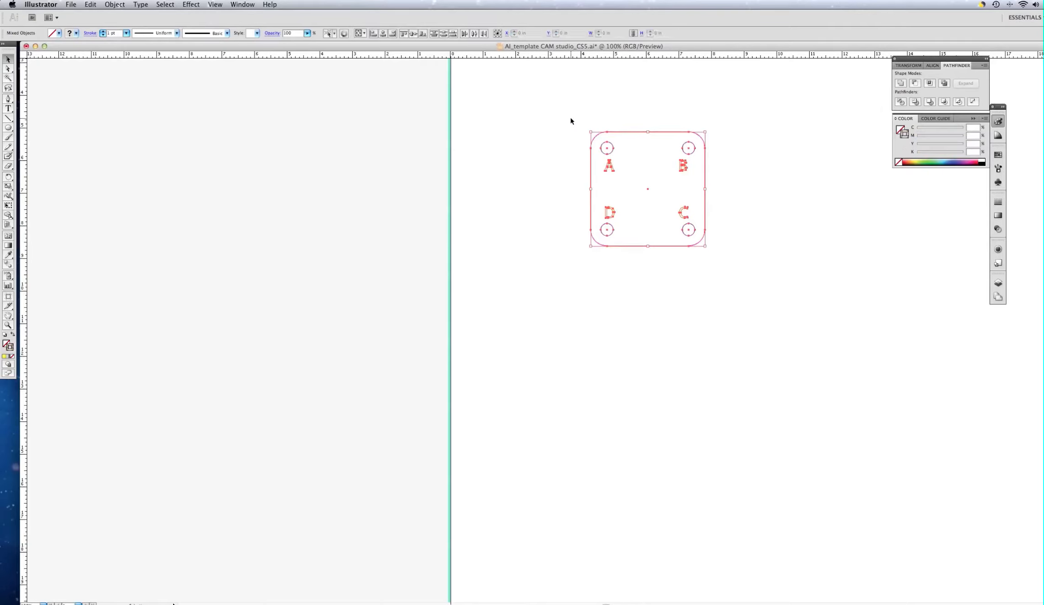
Step: Group the rounded square, its four holes and letters A–D, then verify and deselect the group
right_click(592, 160)
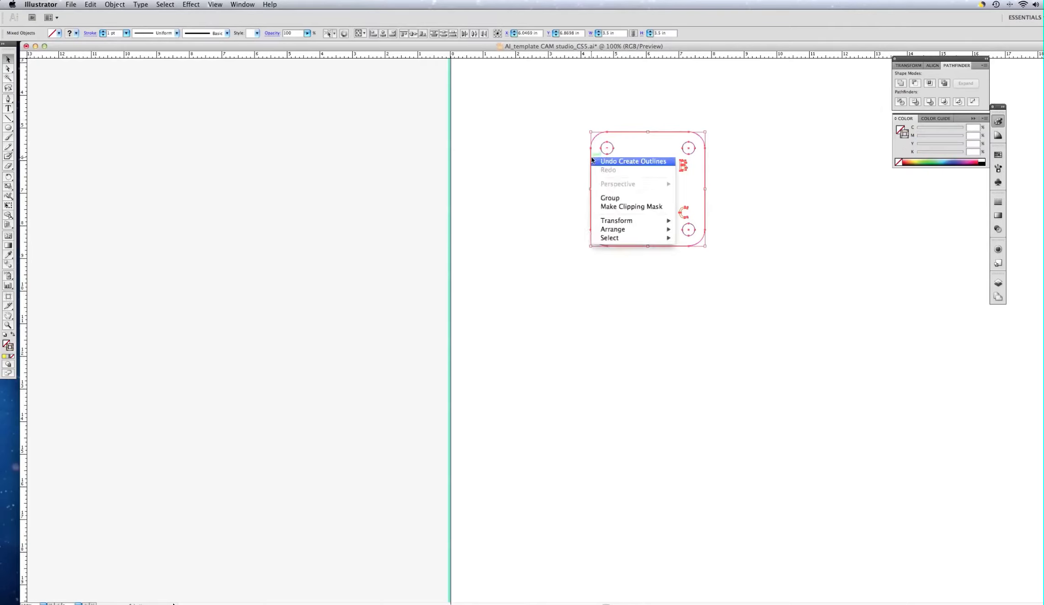
click(614, 200)
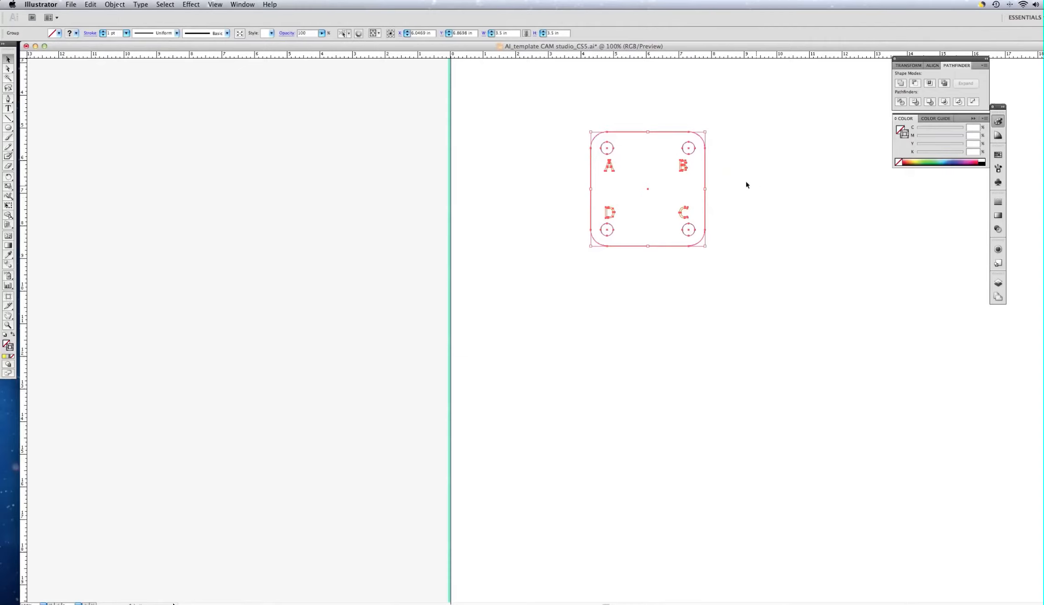
click(779, 141)
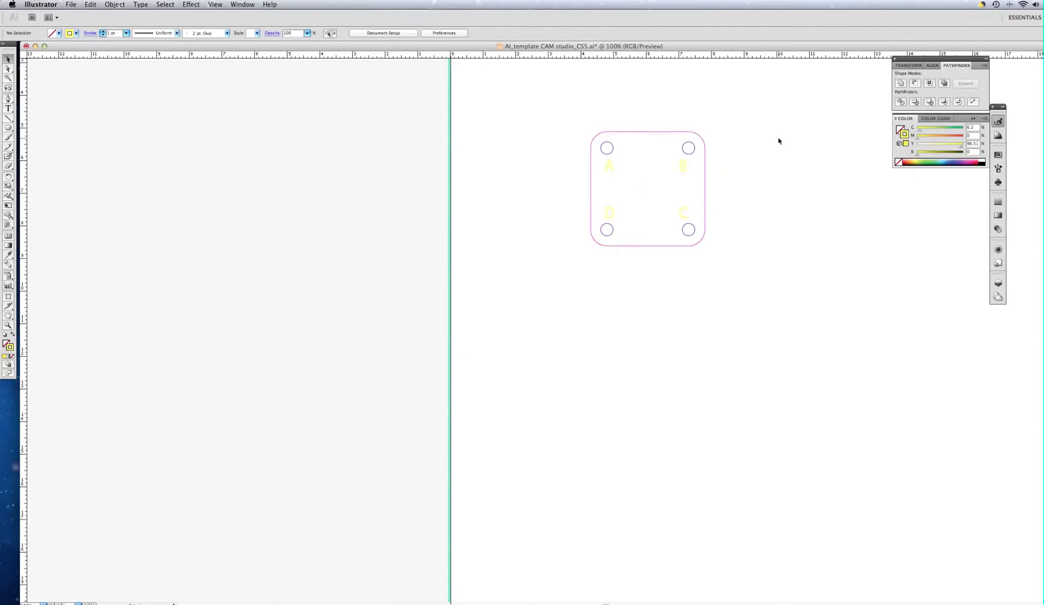
click(682, 132)
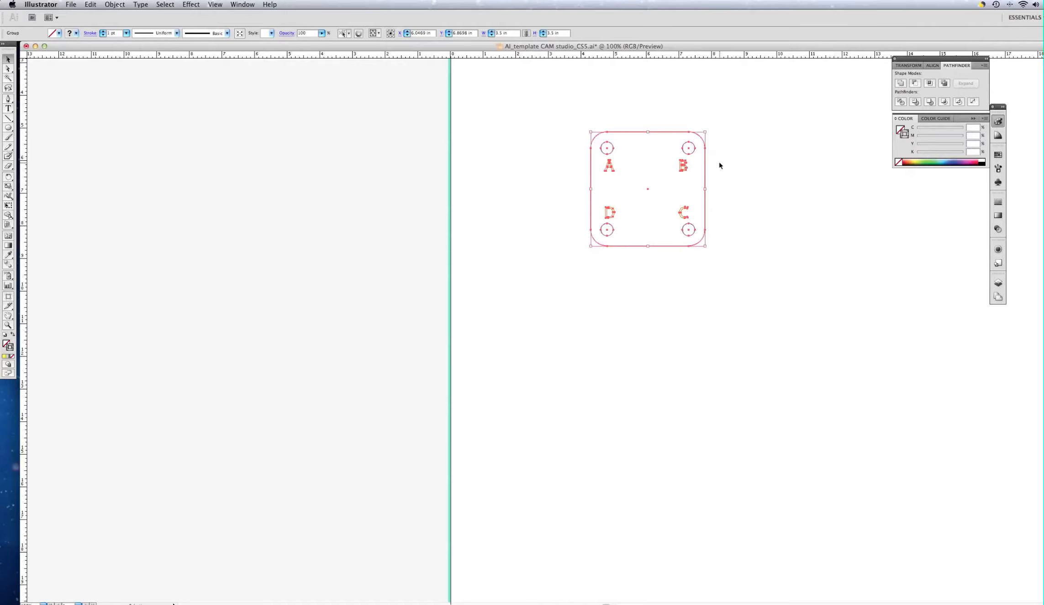
click(741, 155)
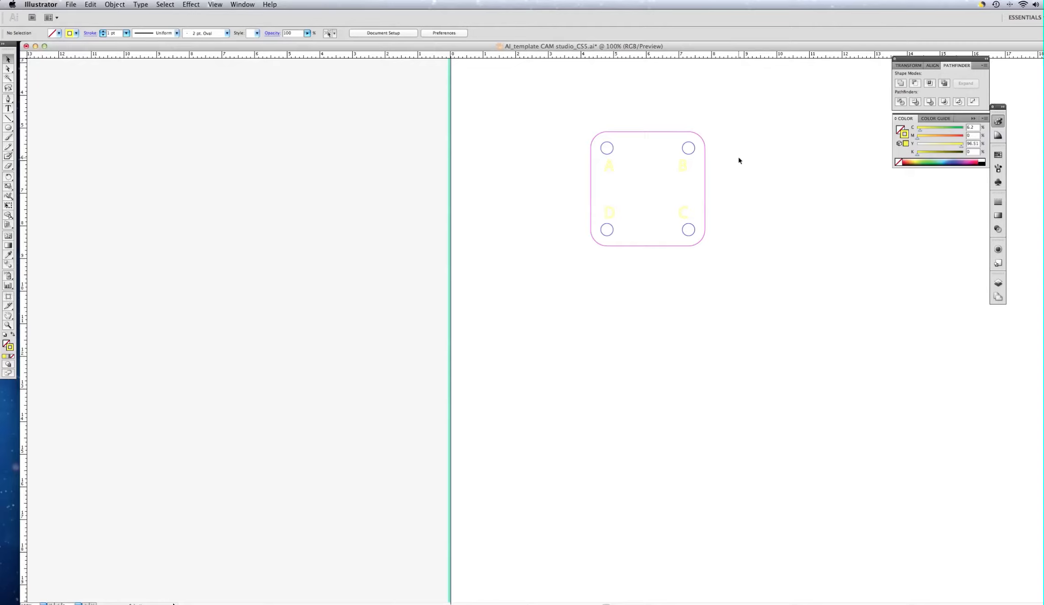
Step: Zoom out to the full CAM sheet and select the small four-hole part group near top-left
scroll(740, 161, down, 7)
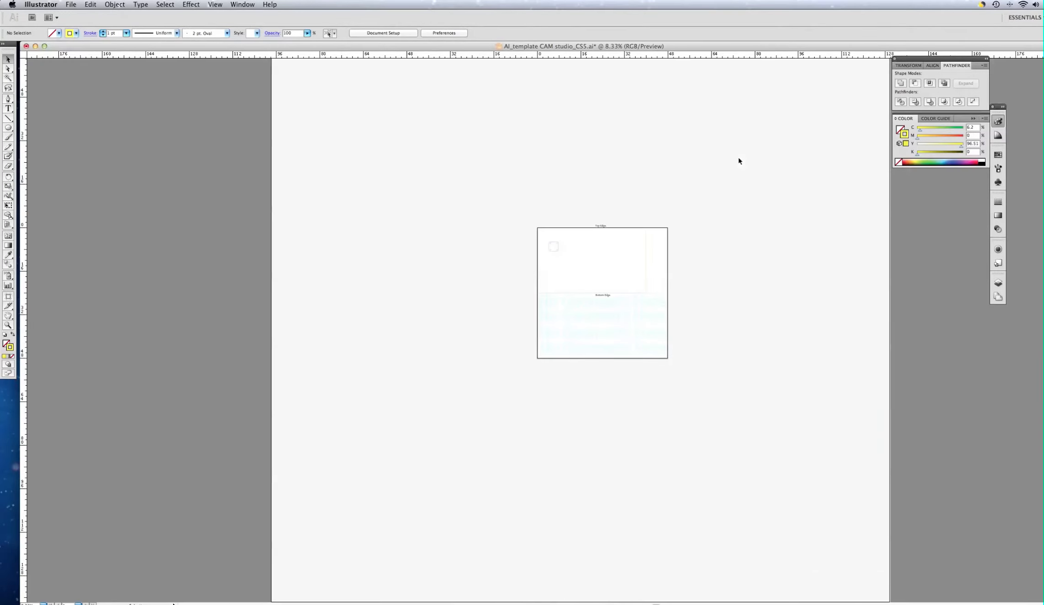
scroll(587, 248, up, 2)
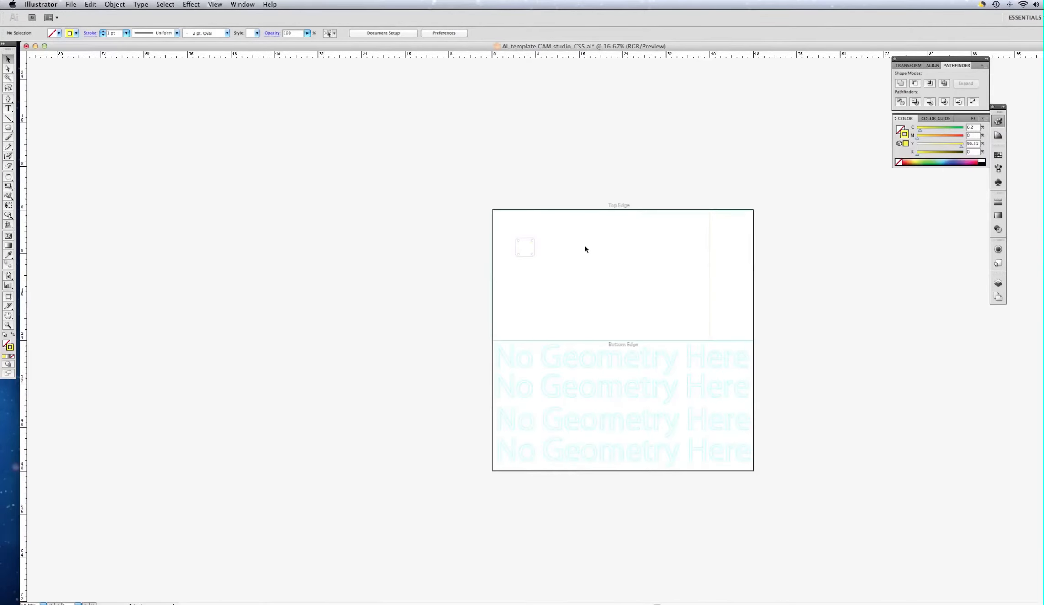
scroll(586, 249, up, 1)
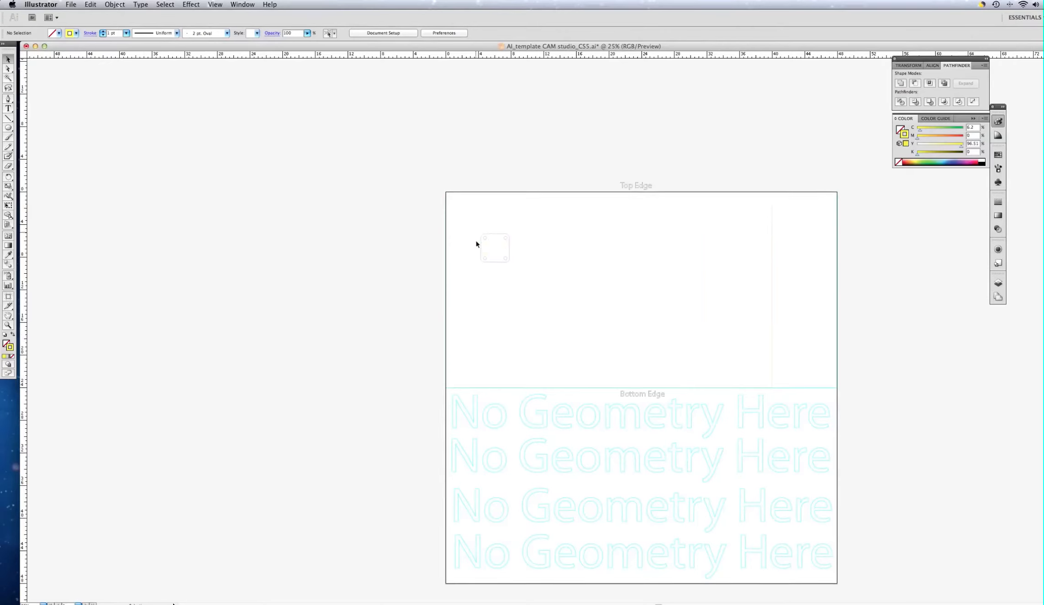
click(502, 264)
click(501, 264)
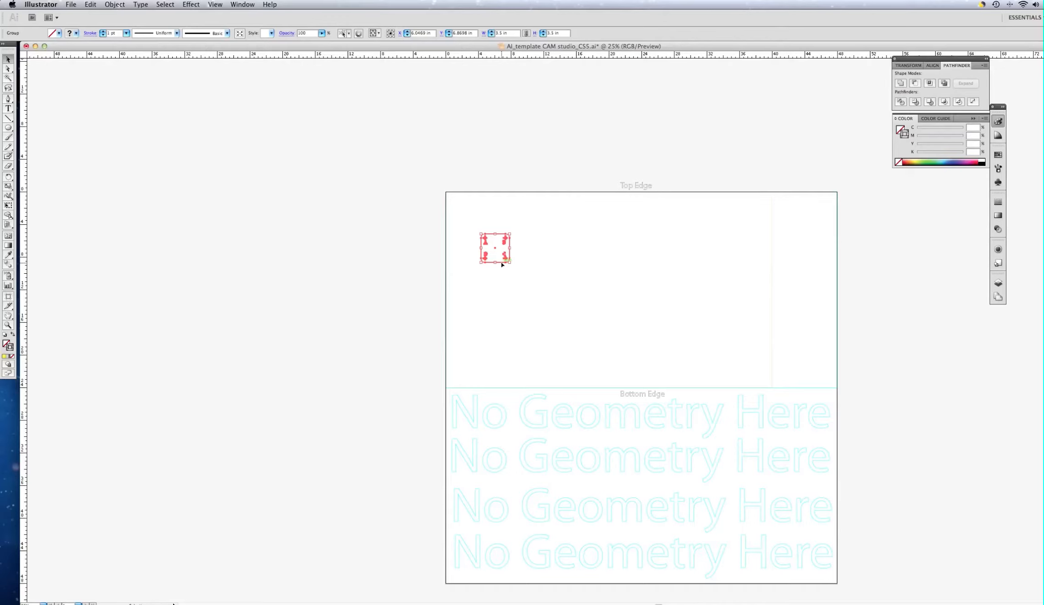
Step: Paste a second copy of the four-hole part group, leaving the Move dialog cancelled
key(Return)
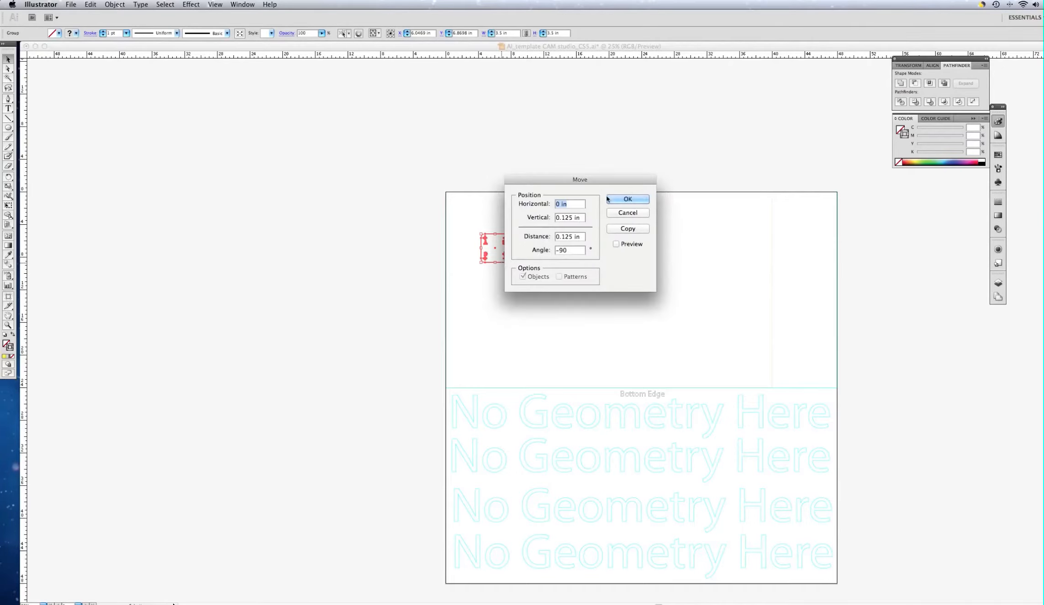
click(641, 214)
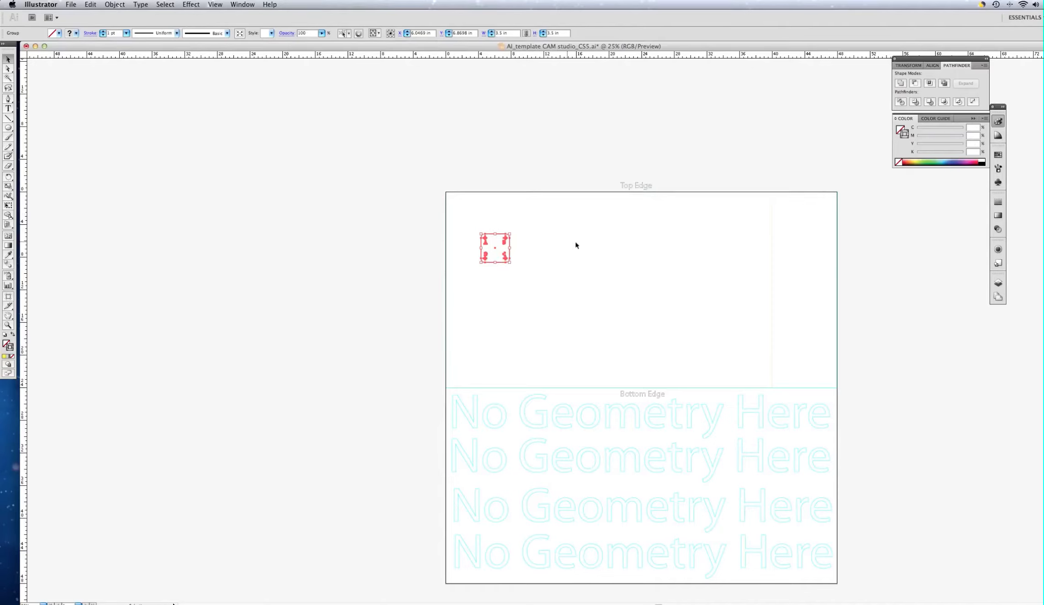
key(super+v)
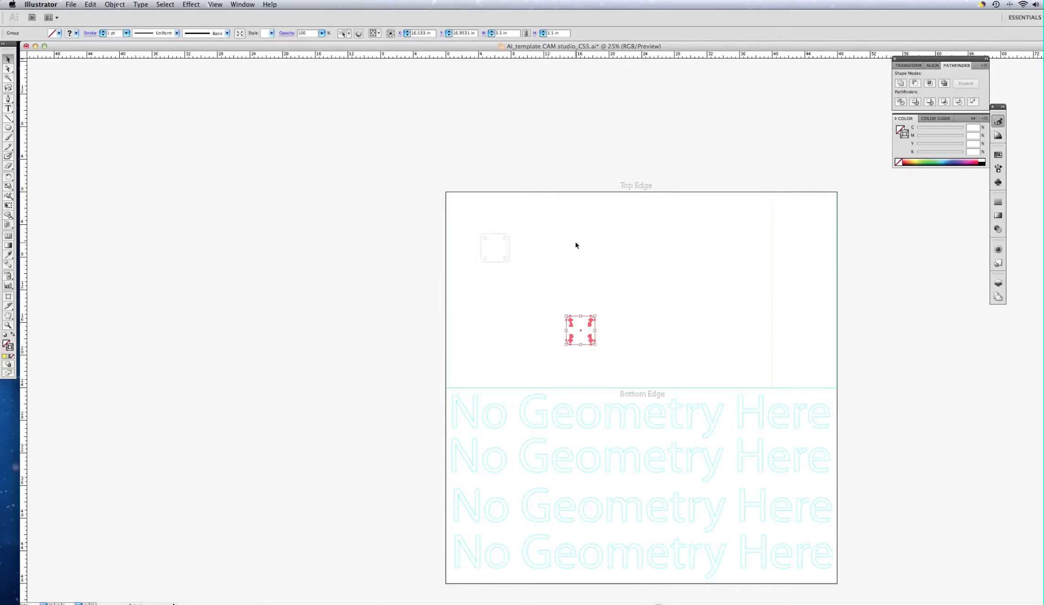
key(super+v)
key(super+v)
key(super+v)
key(super+v)
key(super+v)
key(super+v)
Step: Marquee-select both part copies and float the Pathfinder/Align/Transform panel group off the dock
click(617, 360)
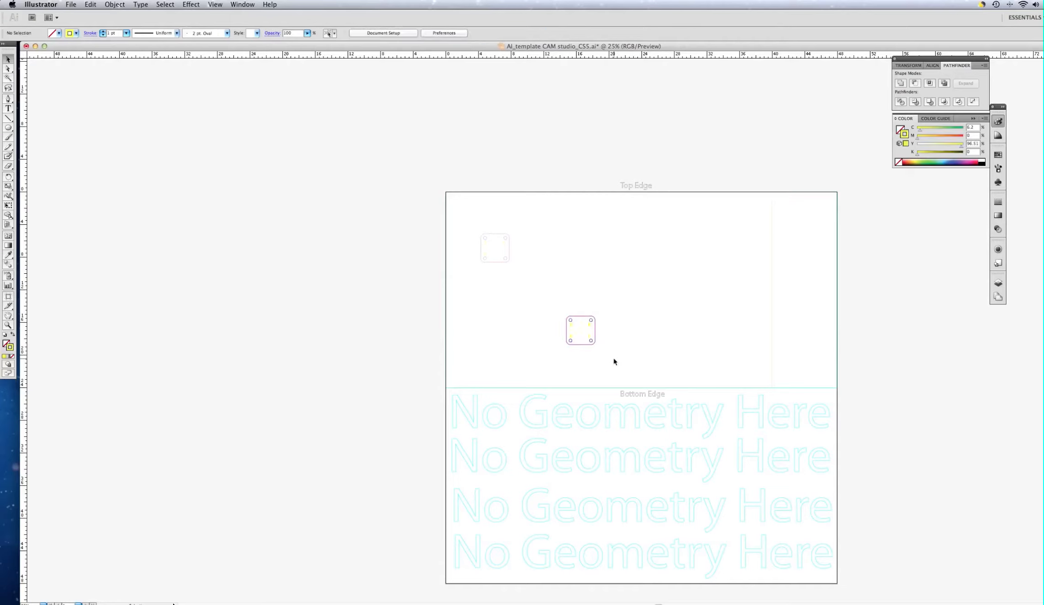
drag(615, 359, 469, 222)
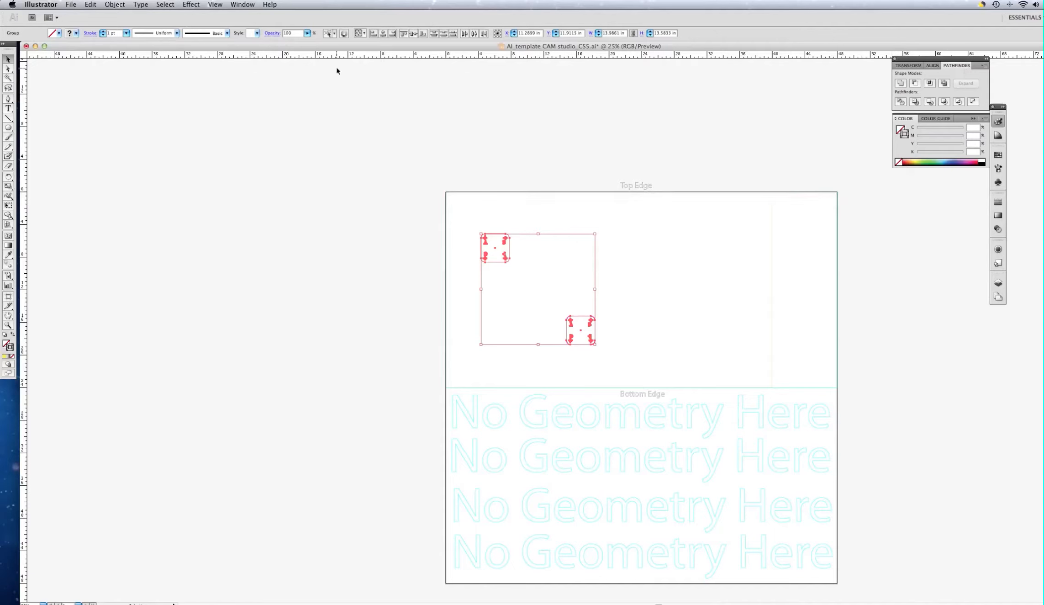
click(241, 6)
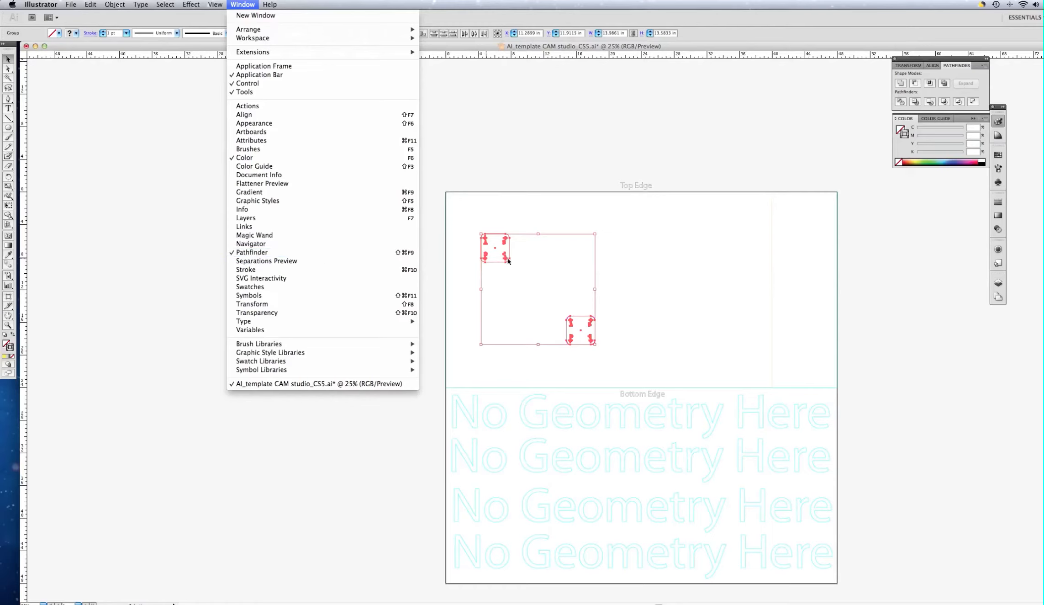
click(918, 61)
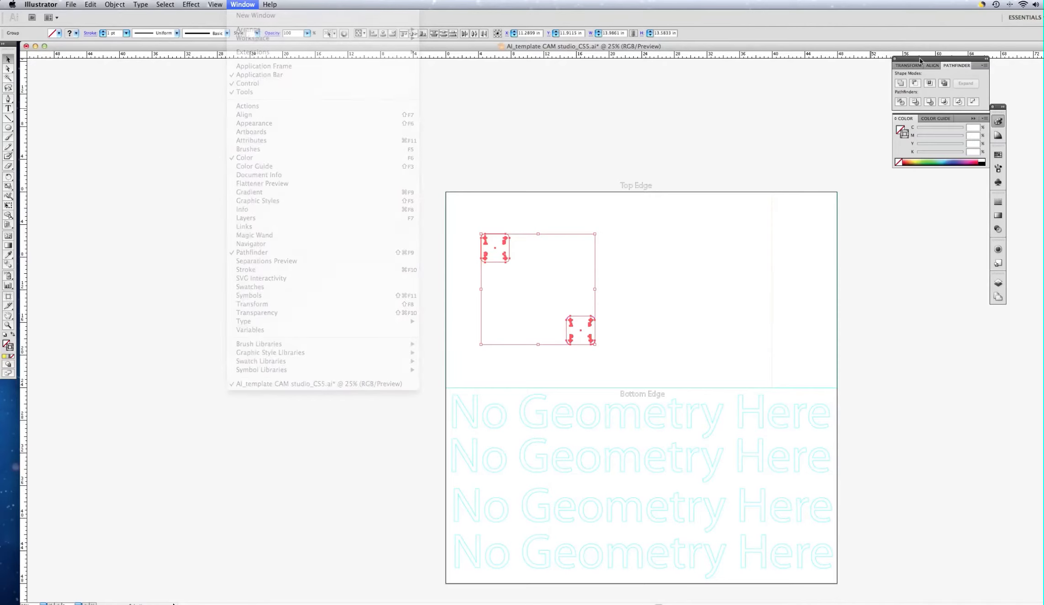
drag(953, 61, 712, 131)
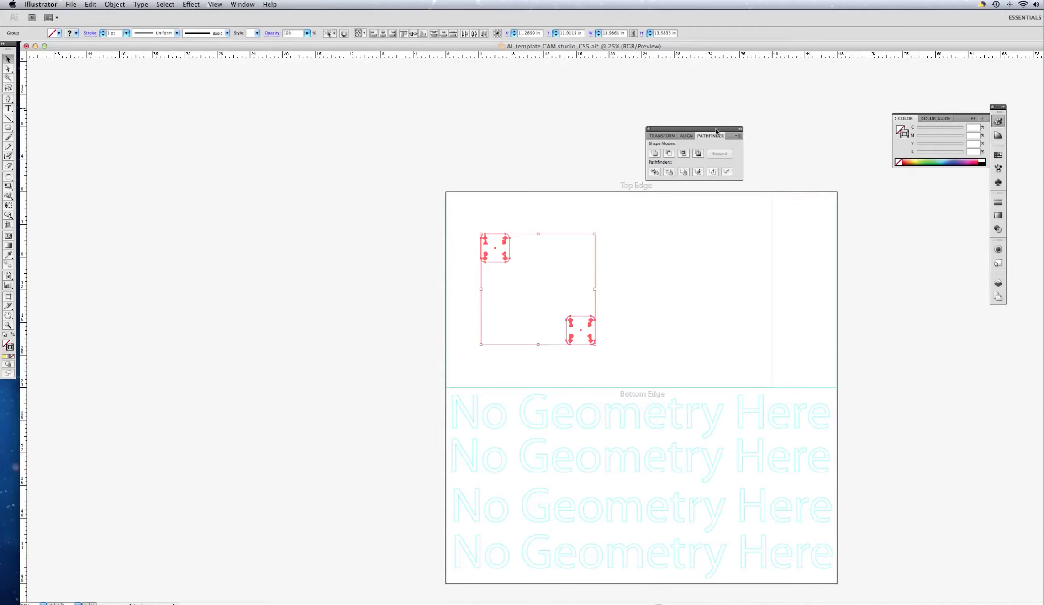
Step: Align both copies bottom and left so they stack, then move them up near the Top Edge
click(687, 137)
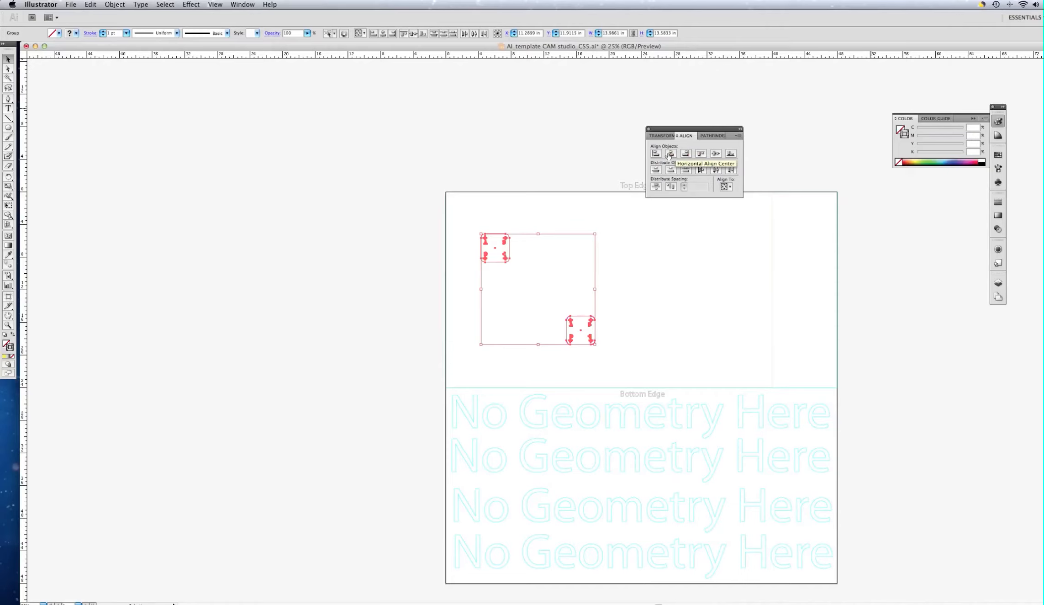
click(730, 154)
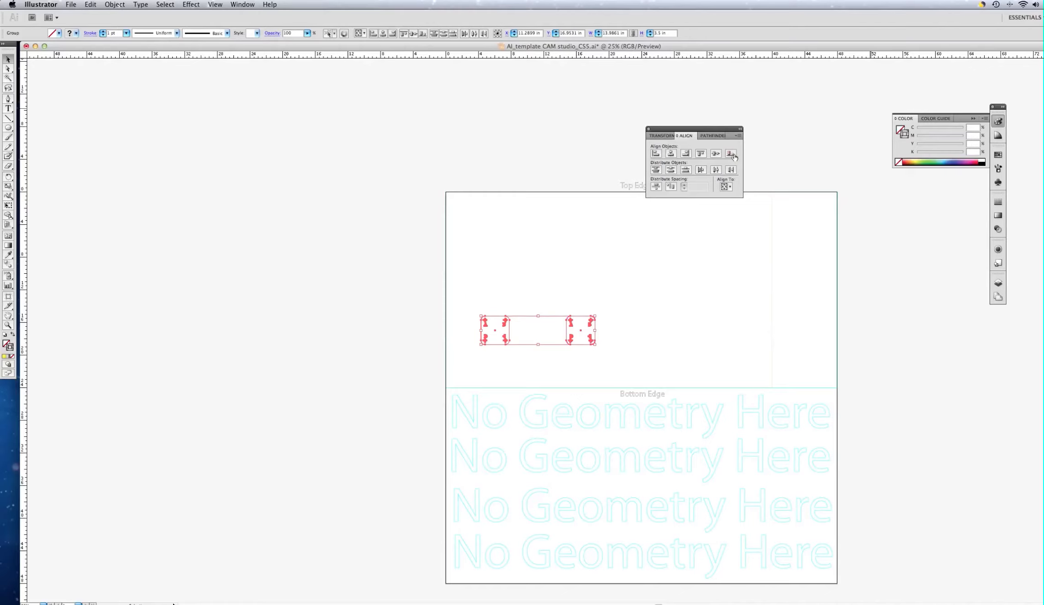
click(656, 157)
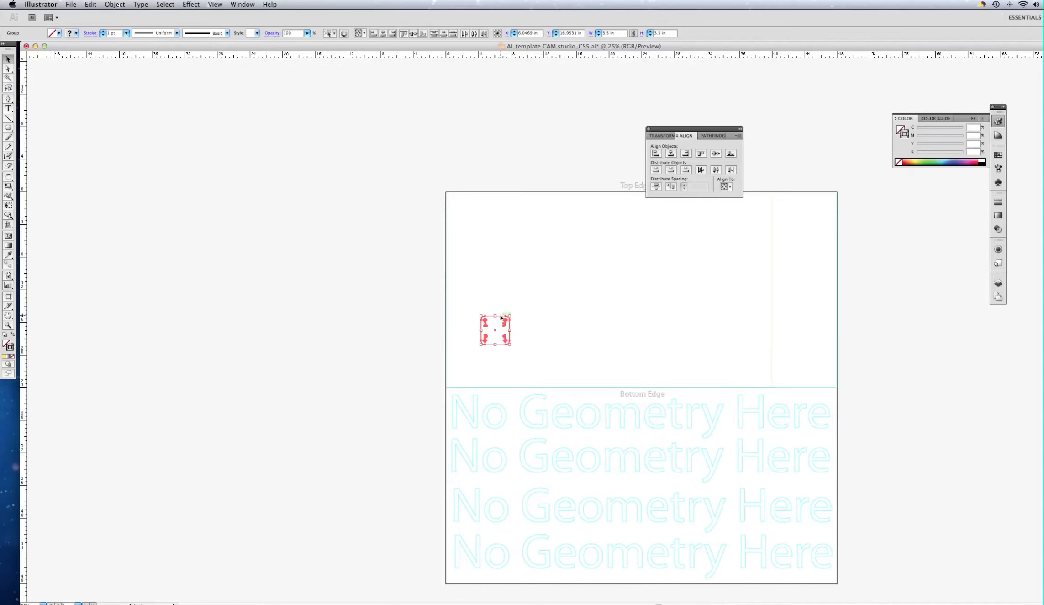
drag(501, 316, 496, 230)
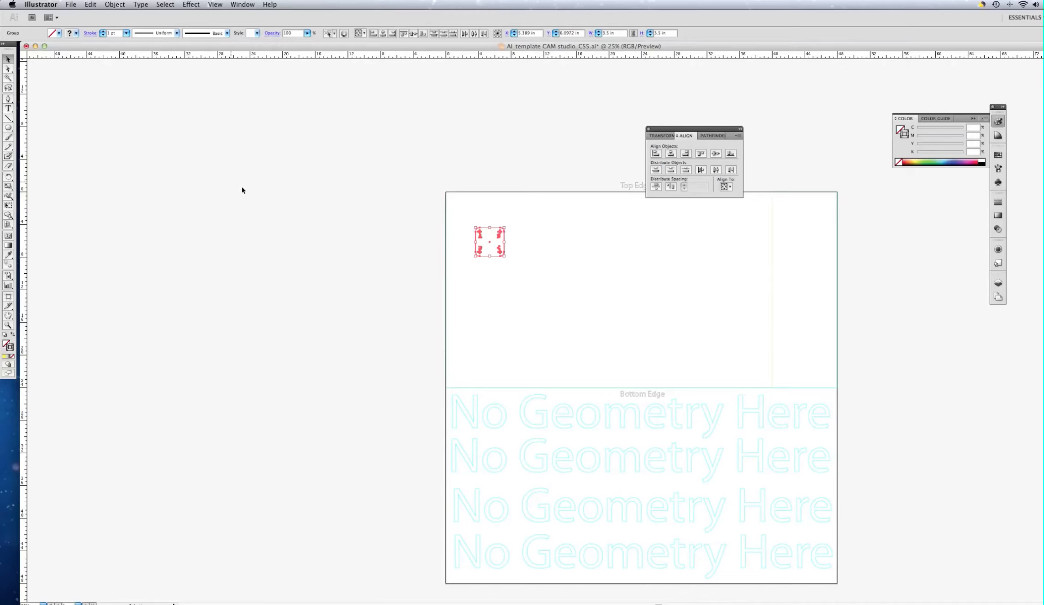
click(193, 167)
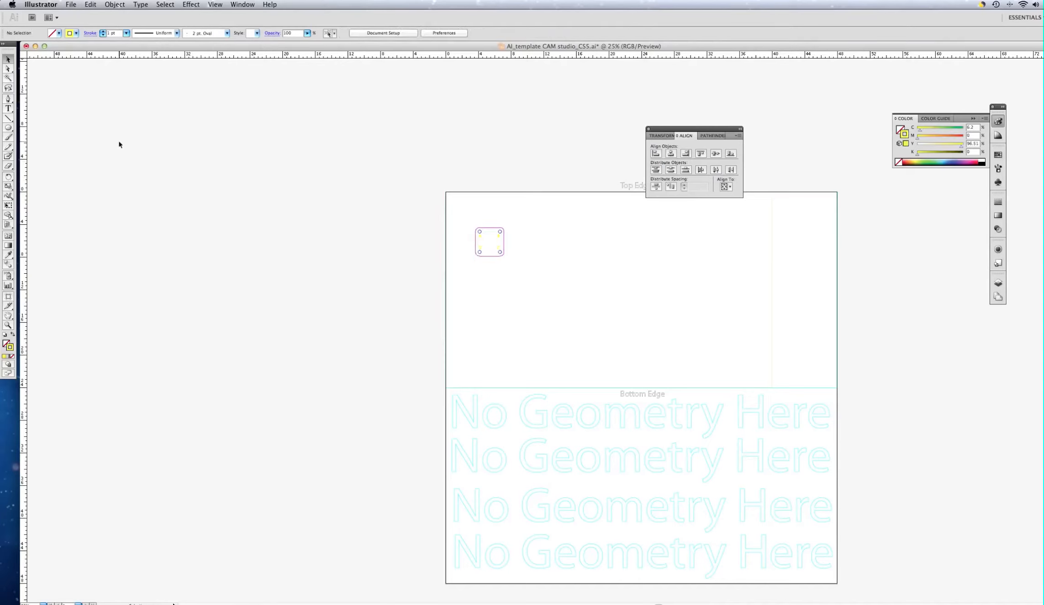
Step: Choose the Line Segment tool with a black stroke colour
click(9, 119)
click(76, 33)
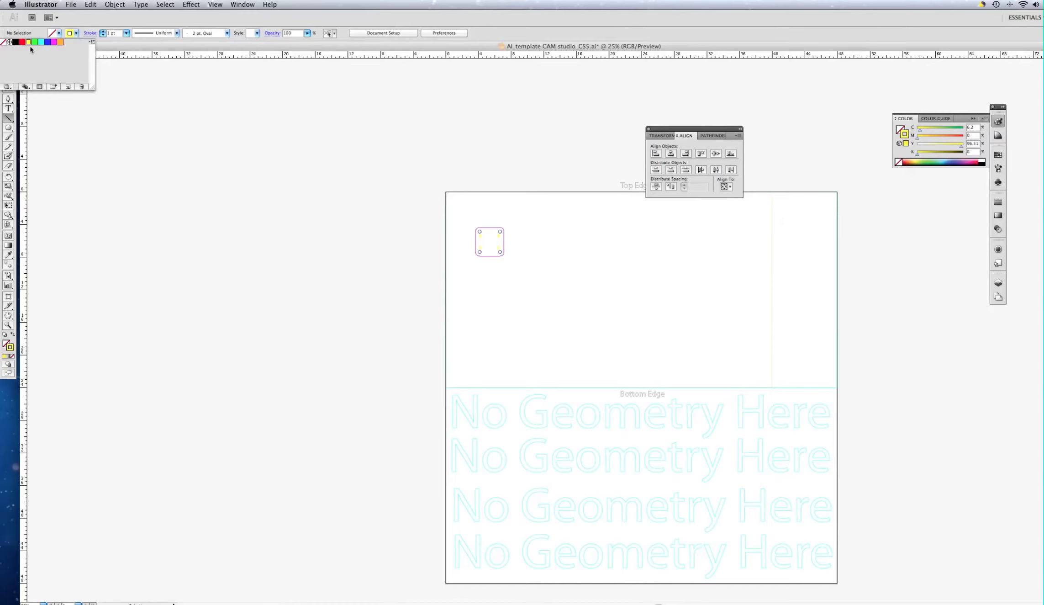
click(16, 42)
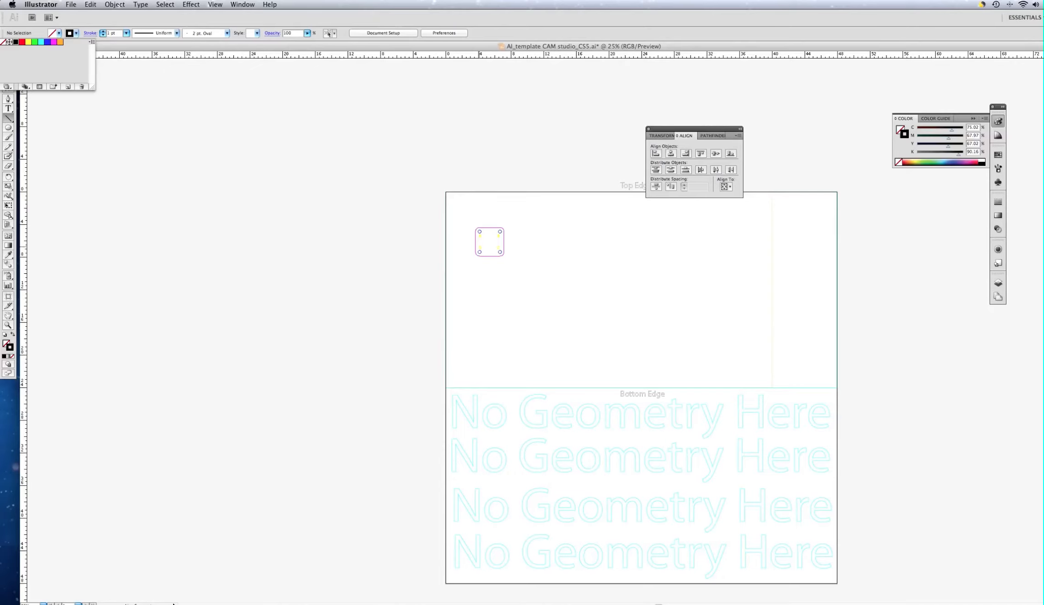
Step: Zoom out over the template, then zoom in to 150% on the lettered part
key(super+minus)
key(super+minus)
key(super+minus)
key(super+minus)
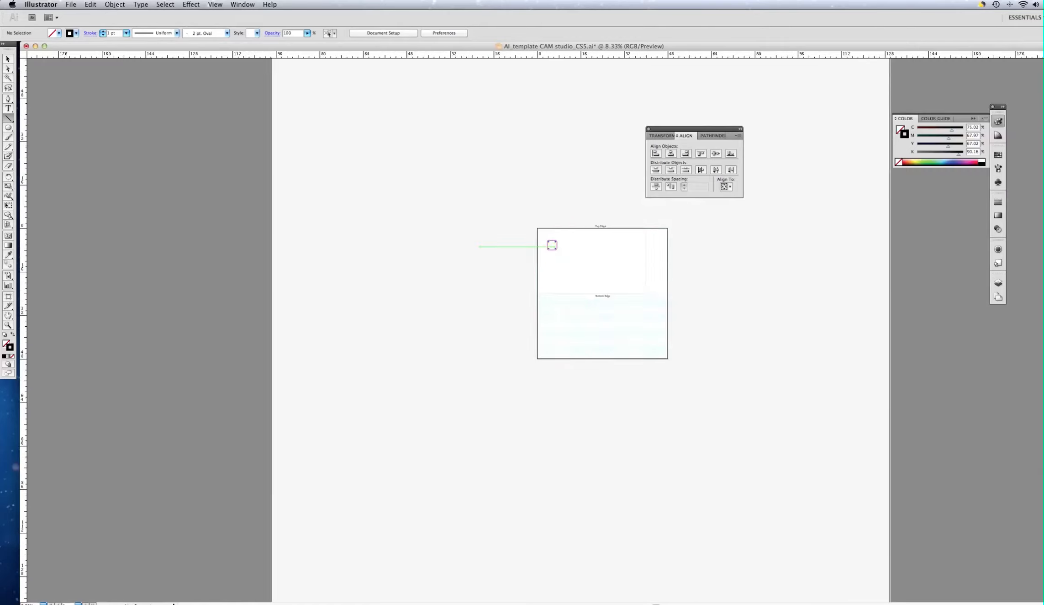
key(super+equal)
key(super+equal)
key(super+equal)
key(super+equal)
key(super+equal)
key(super+equal)
key(super+equal)
key(super+equal)
key(super+equal)
key(super+equal)
key(super+equal)
key(super+equal)
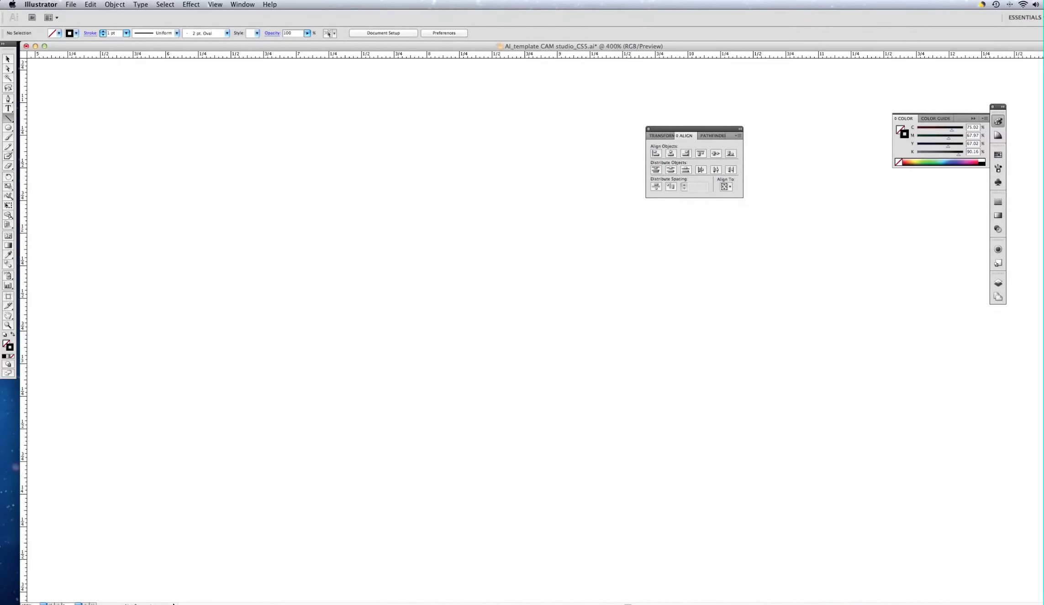
key(super+minus)
key(super+minus)
key(super+minus)
key(super+minus)
key(super+minus)
key(super+minus)
key(super+minus)
key(super+minus)
key(super+minus)
key(super+minus)
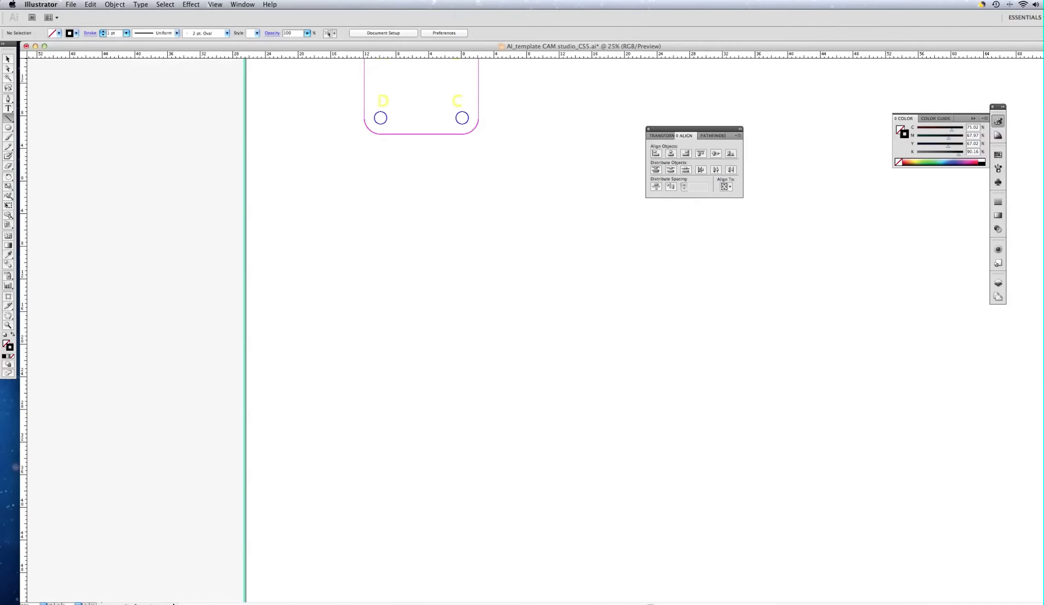
scroll(534, 282, down, 2)
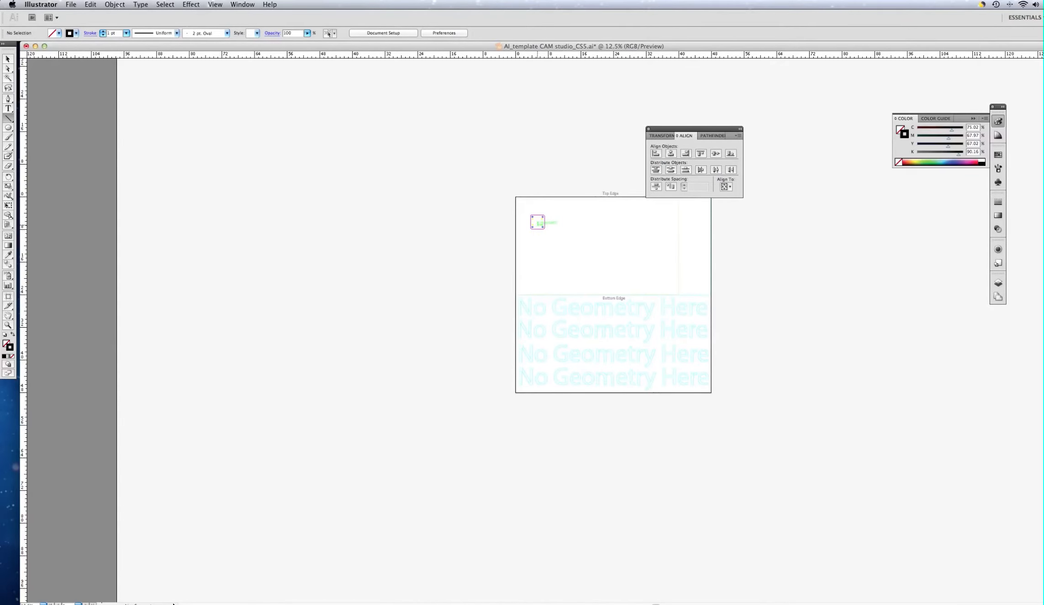
scroll(538, 224, up, 3)
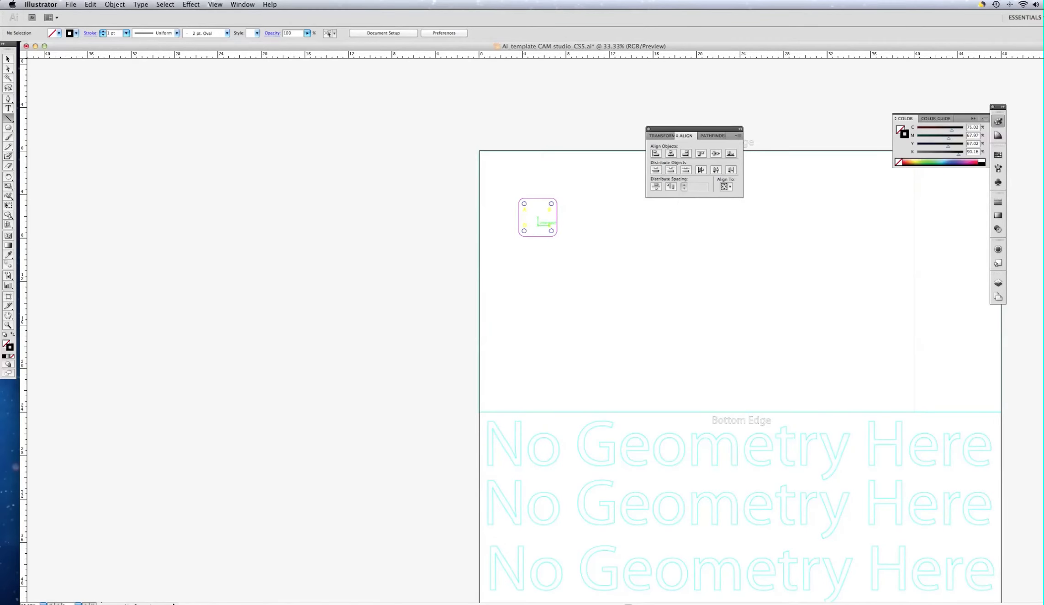
scroll(538, 225, up, 1)
scroll(538, 225, up, 3)
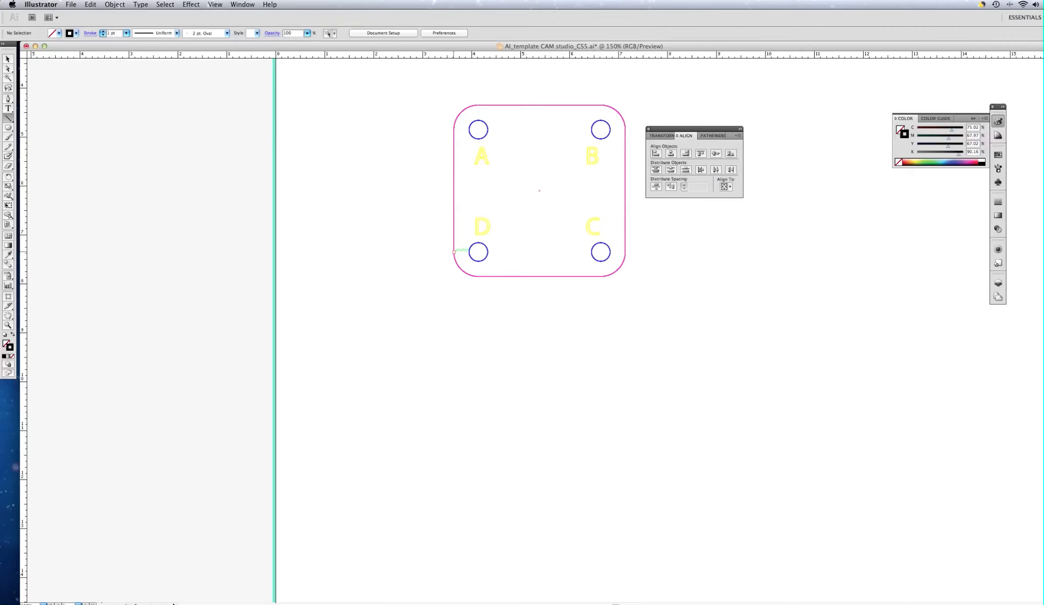
Step: Draw a 38.5 in line at 0° from the part's left edge, then zoom back out
click(454, 251)
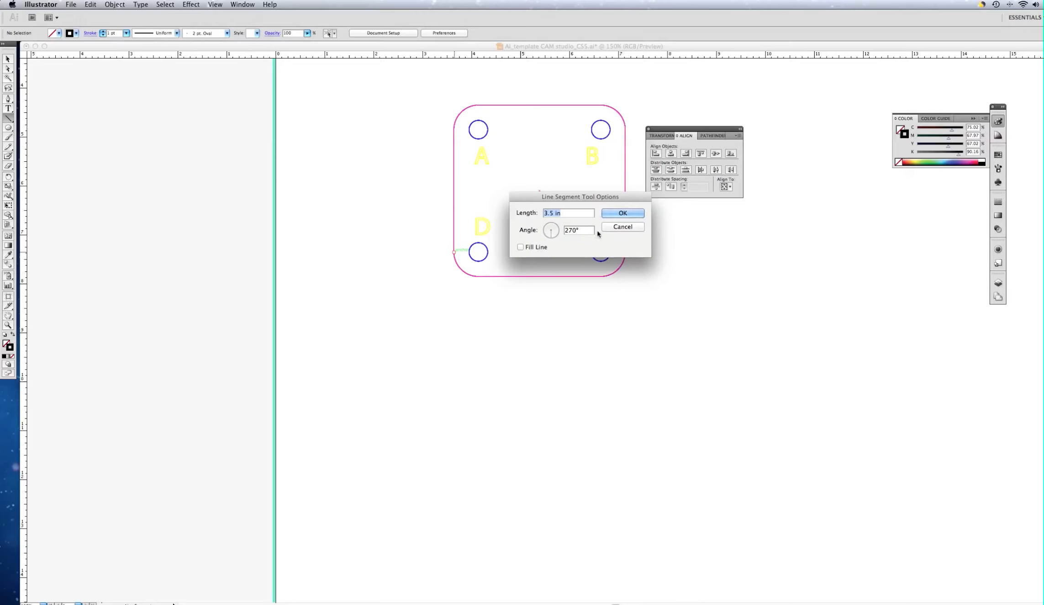
text(38.5)
key(Tab)
text(0)
key(Return)
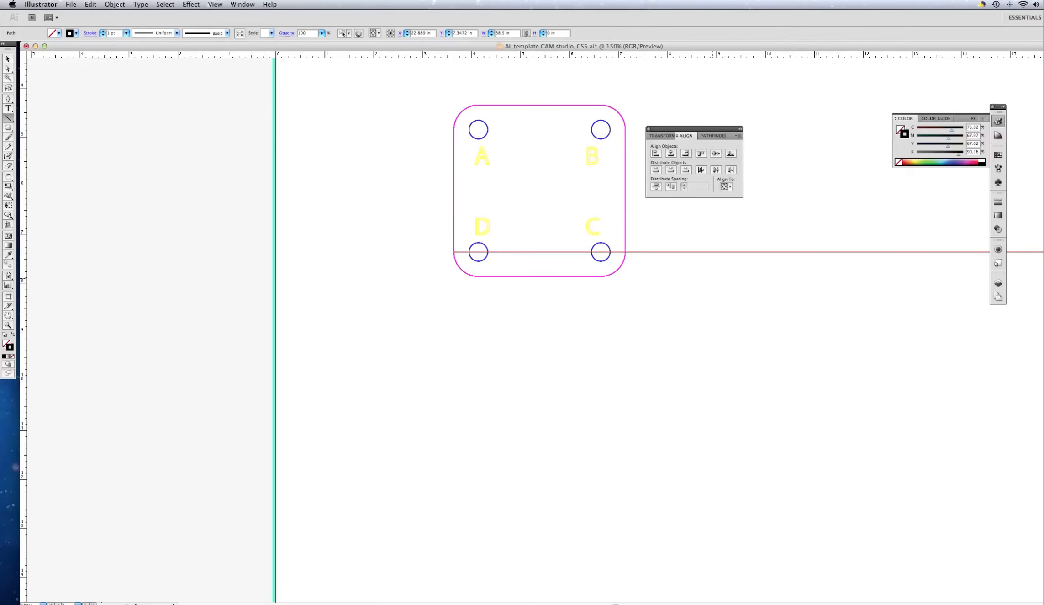
key(super+equal)
key(super+equal)
key(super+equal)
key(super+equal)
key(super+equal)
key(super+equal)
key(super+minus)
key(super+minus)
key(super+minus)
key(super+minus)
key(super+minus)
key(super+minus)
key(super+minus)
key(super+minus)
key(super+minus)
key(super+minus)
key(super+minus)
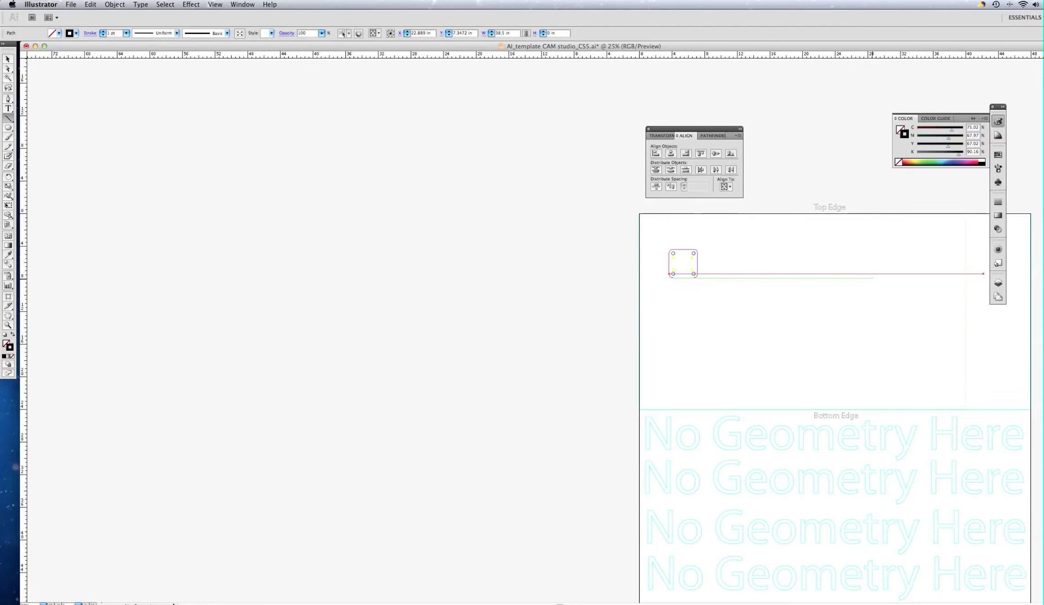
Step: Marquee-select the lettered square and the 38.5 in line with the Selection tool
scroll(548, 320, right, 5)
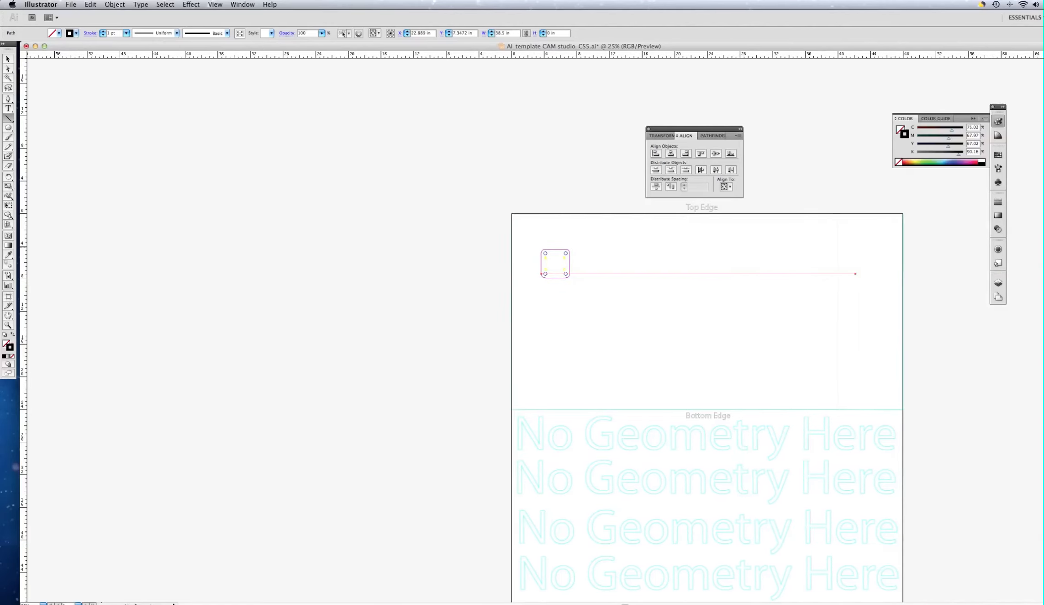
scroll(548, 320, right, 3)
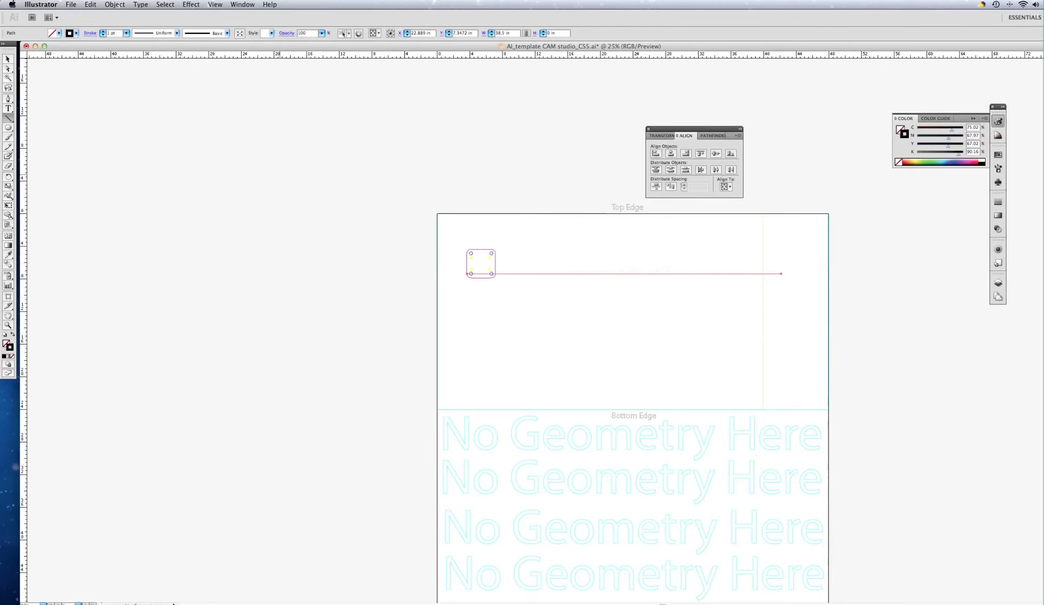
click(10, 62)
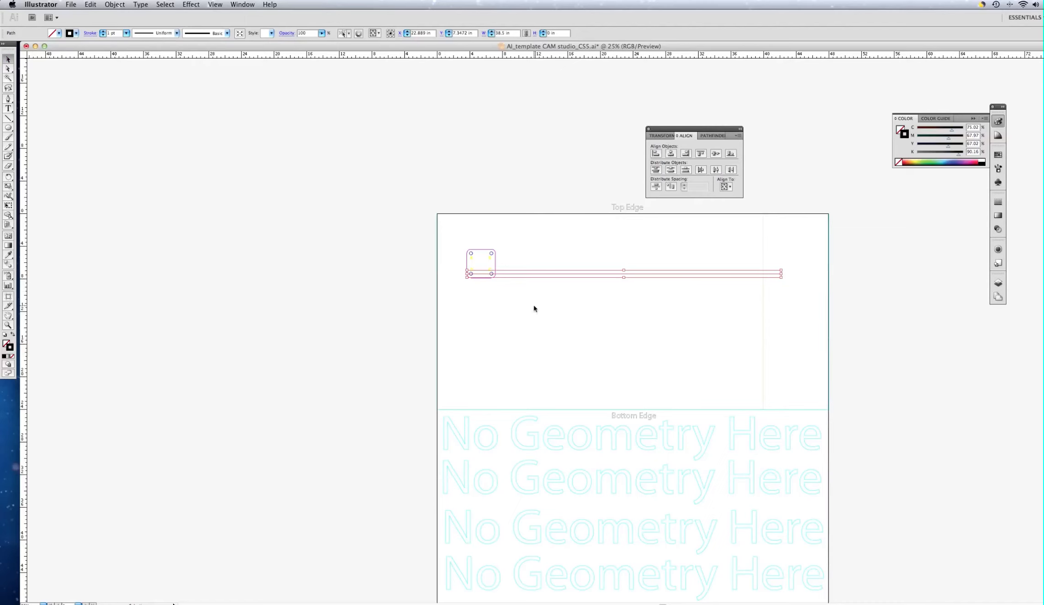
drag(534, 306, 457, 242)
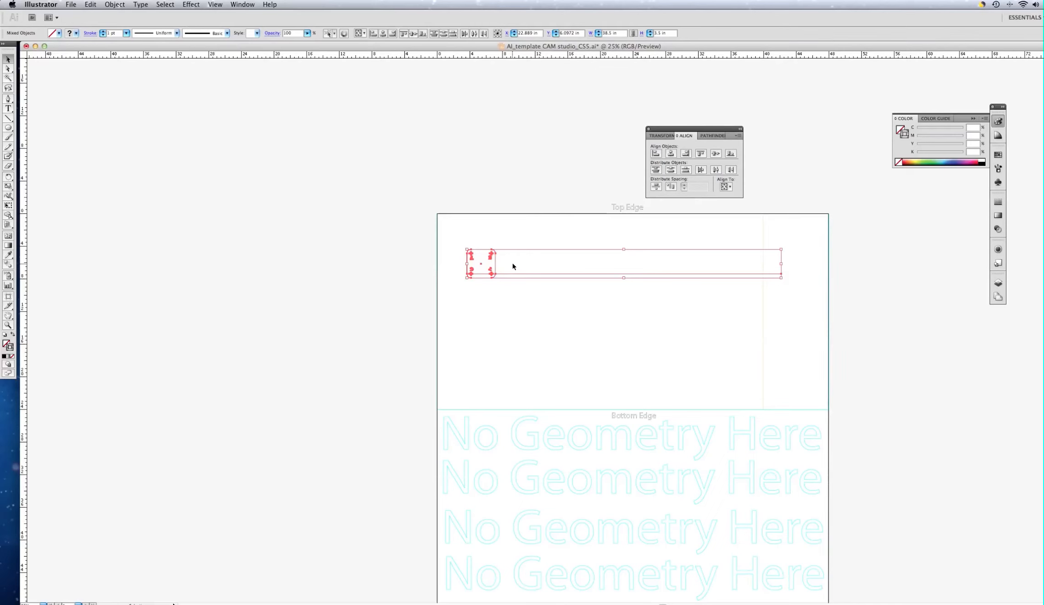
Step: Zoom in from 25% to 50% on the selected square and line start
scroll(513, 263, up, 1)
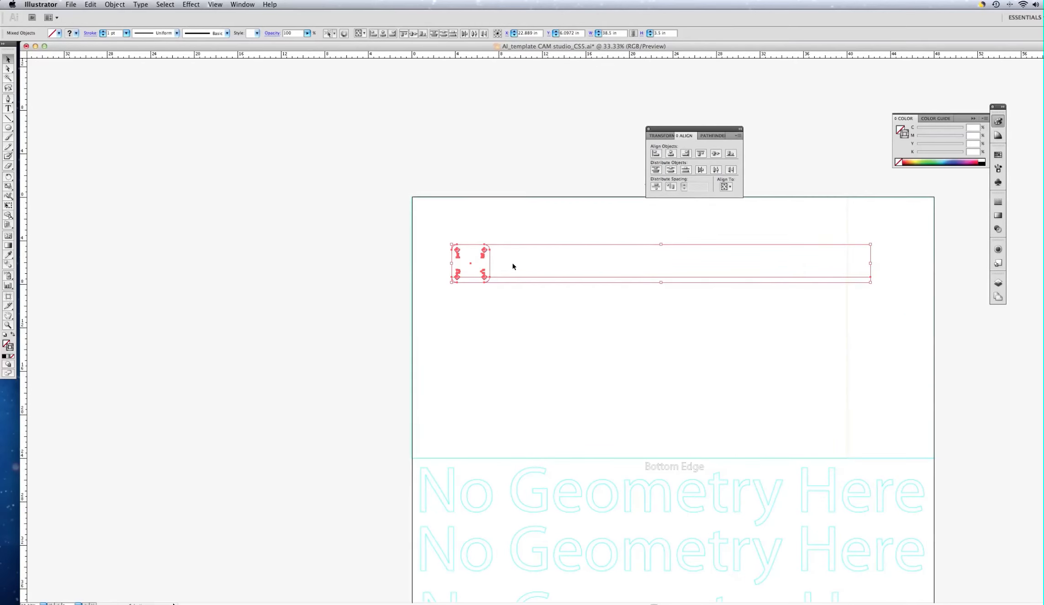
scroll(513, 267, up, 1)
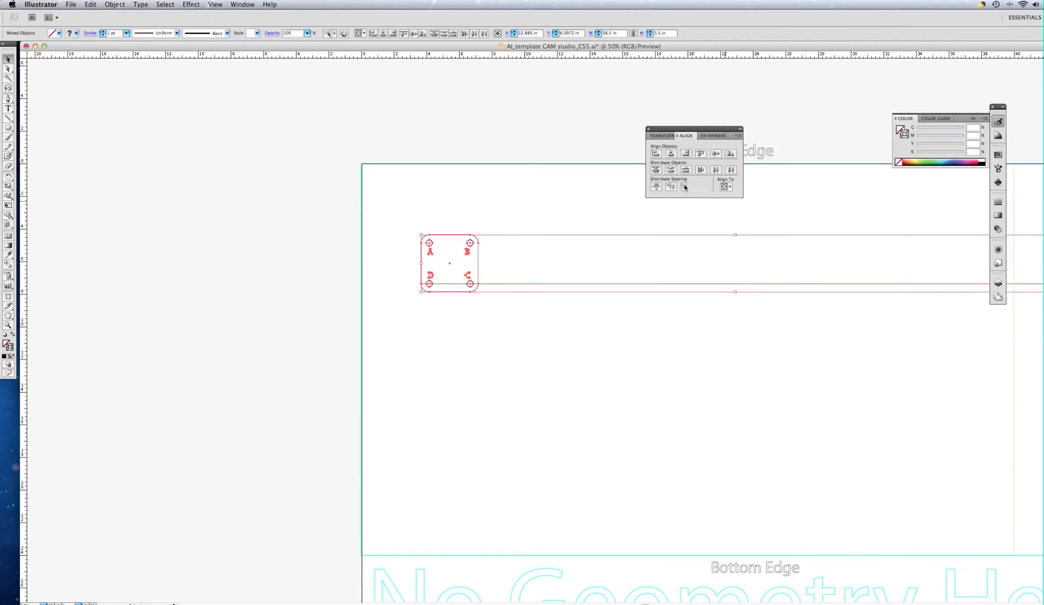
Step: Set the Align panel to Align to Key Object, with 0 in distribution spacing
click(738, 136)
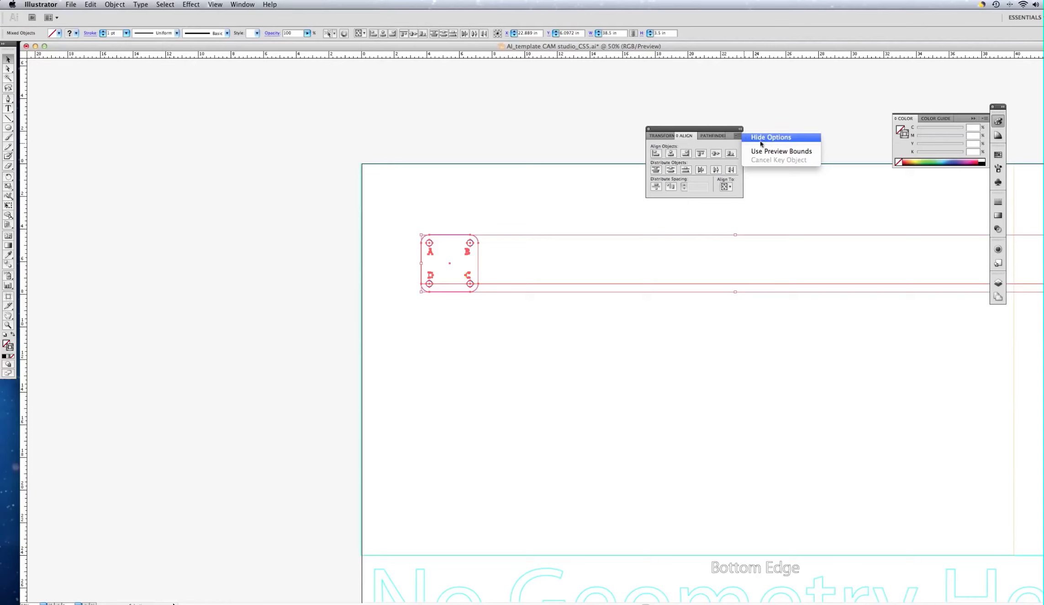
click(738, 189)
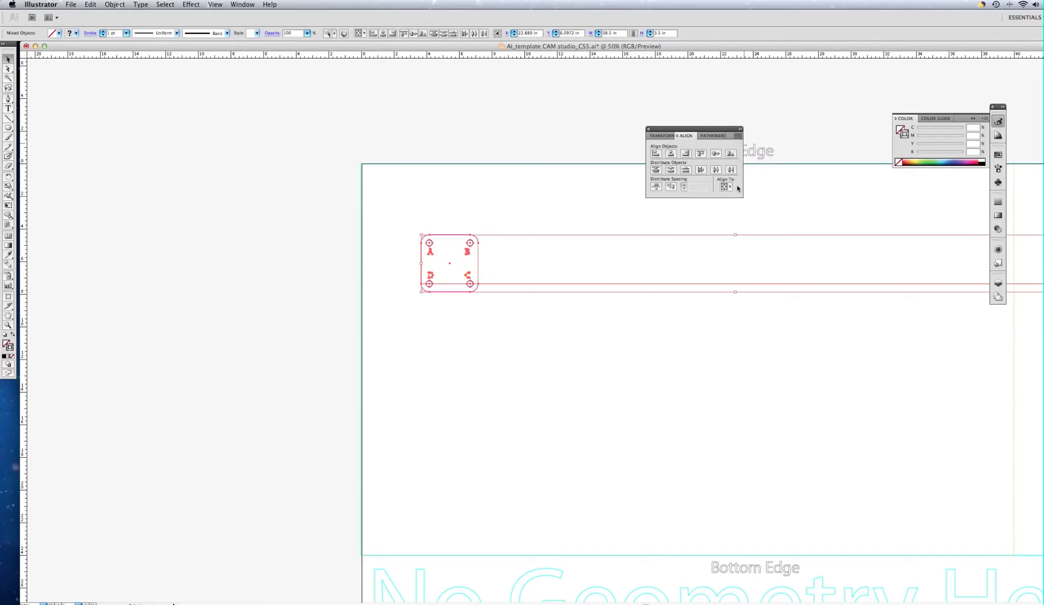
click(731, 188)
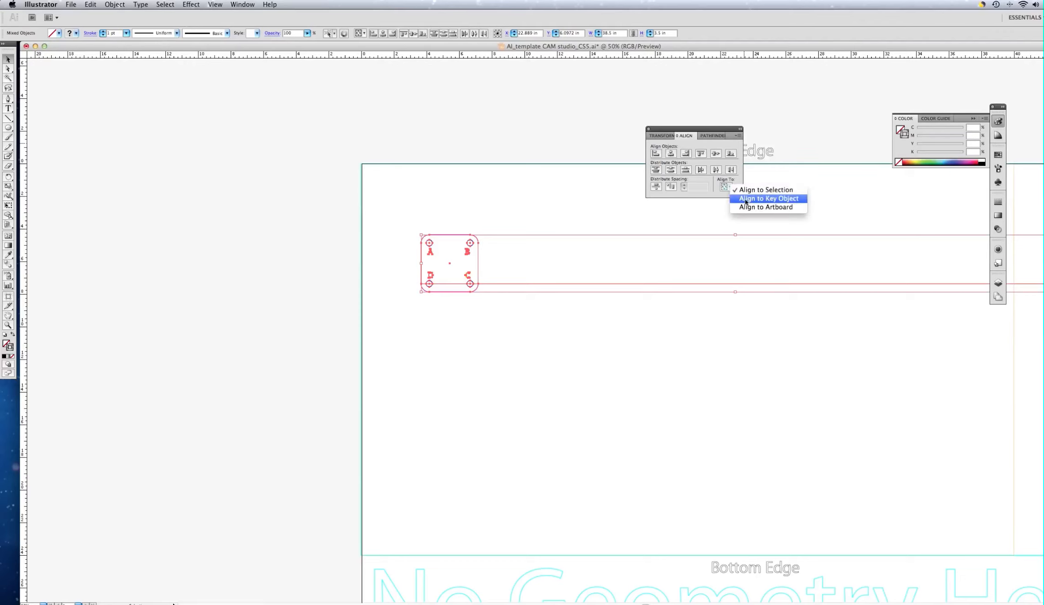
click(746, 199)
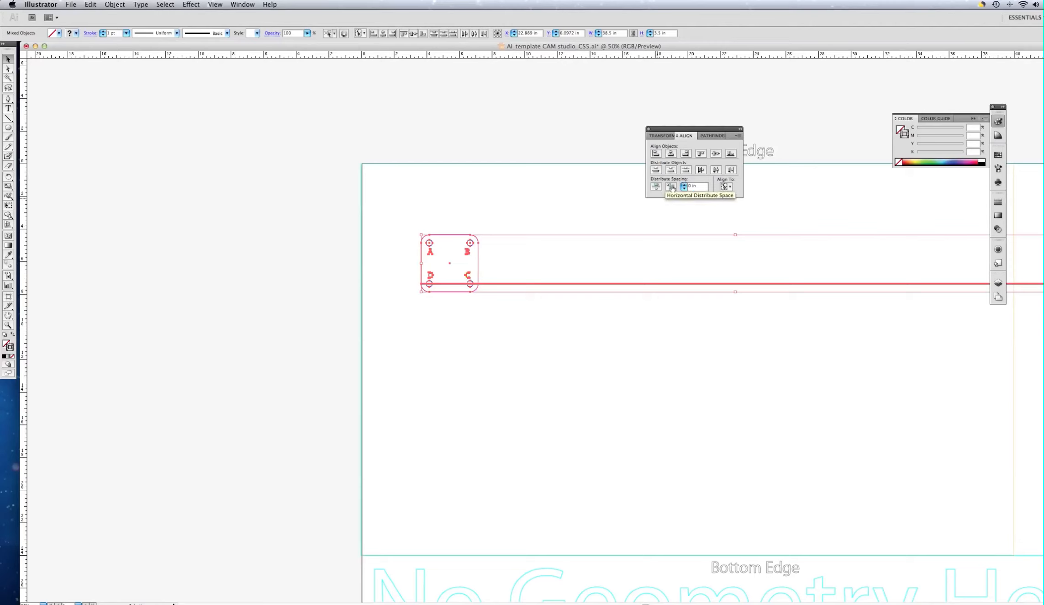
Step: Distribute the parts with equal horizontal spacing and drag the row up-left onto the template sheet
click(674, 187)
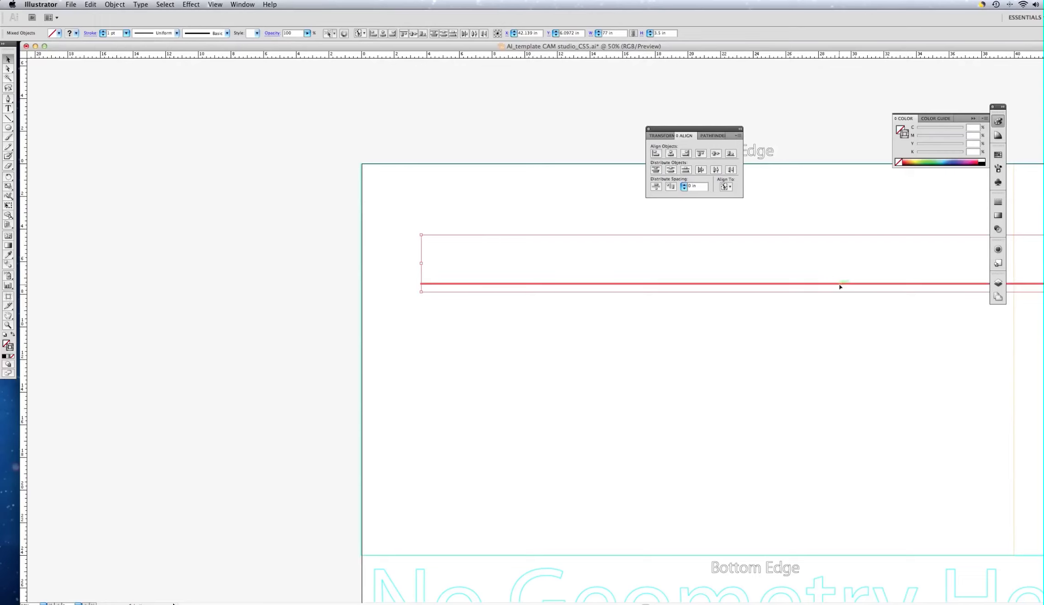
drag(834, 290, 151, 260)
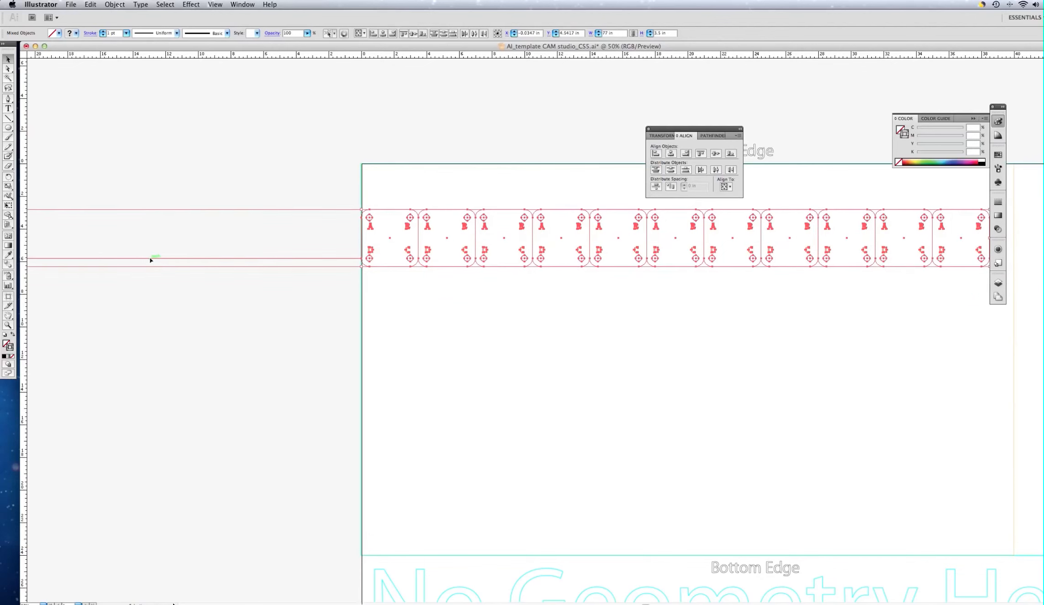
Step: Delete the leftover horizontal line beneath the row of lettered parts
click(296, 164)
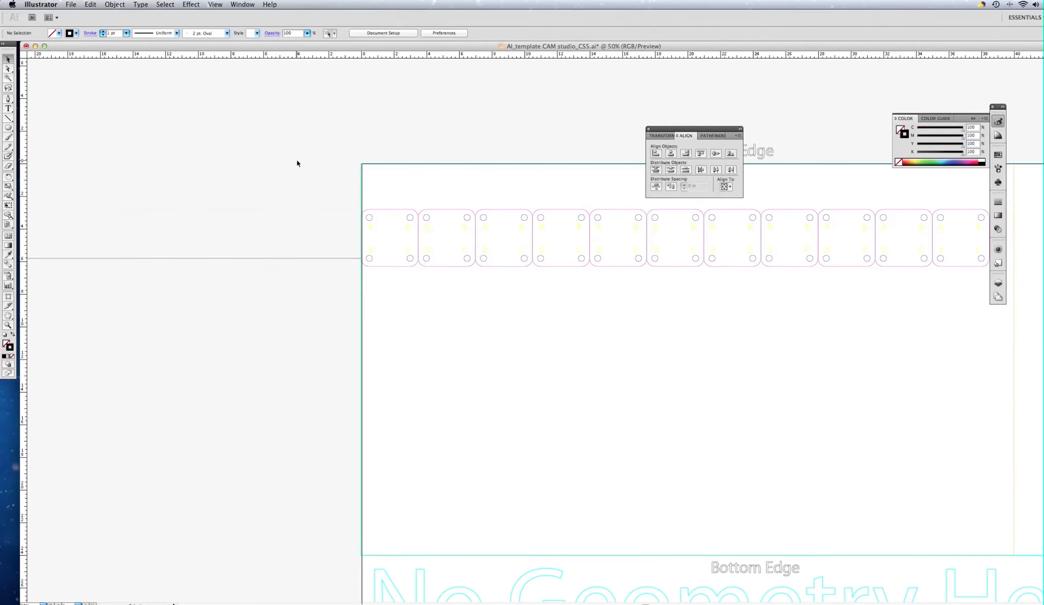
click(312, 259)
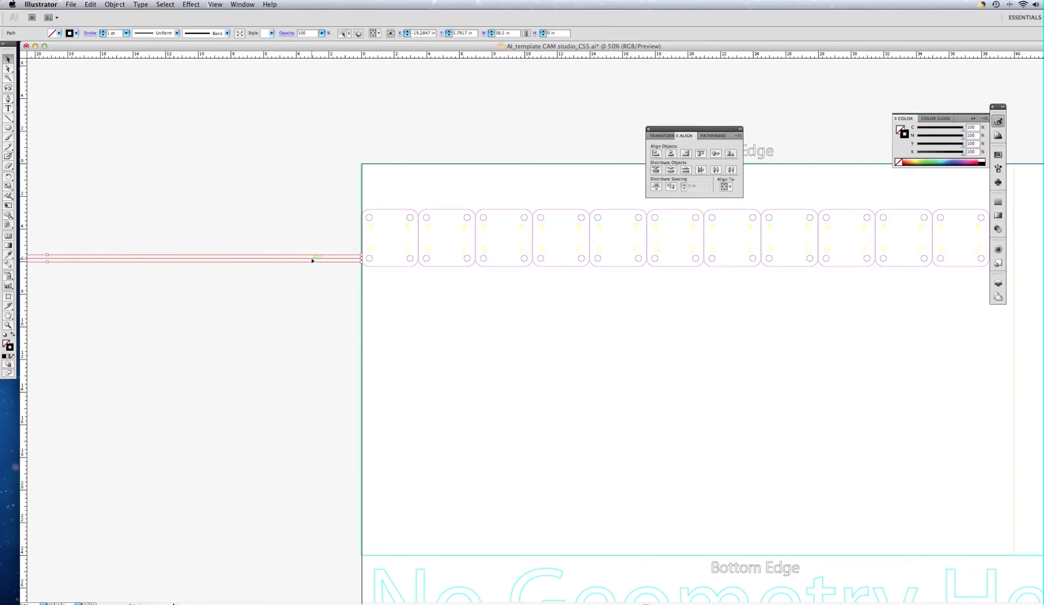
key(Delete)
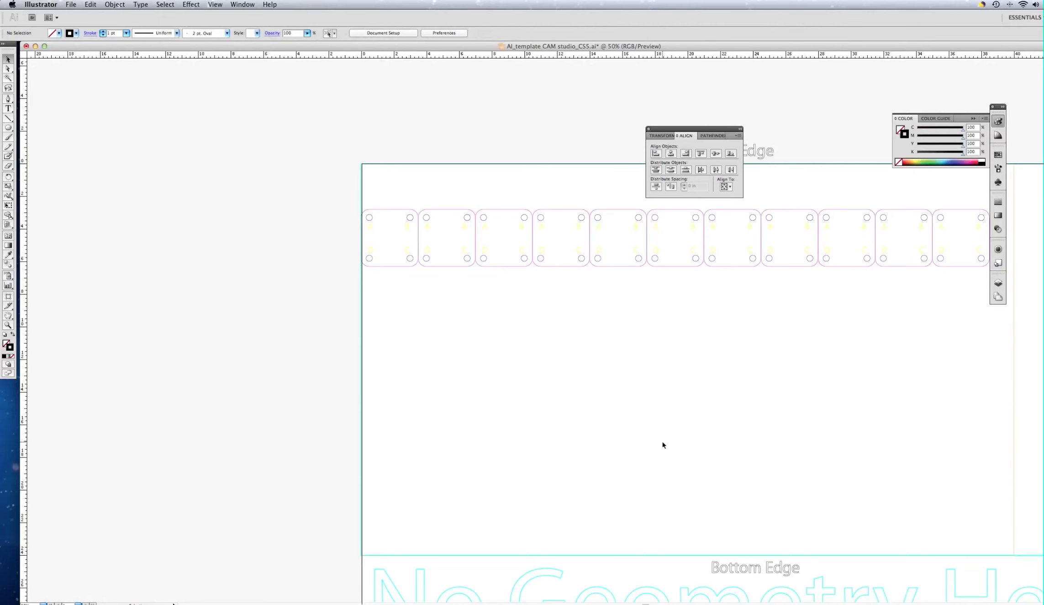
scroll(664, 445, right, 3)
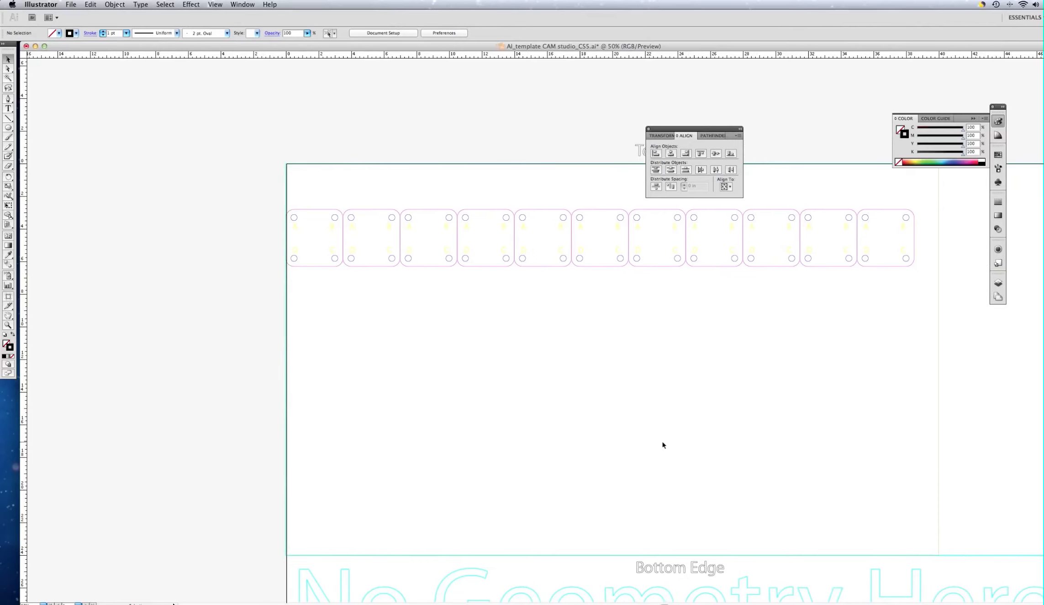
scroll(664, 445, right, 1)
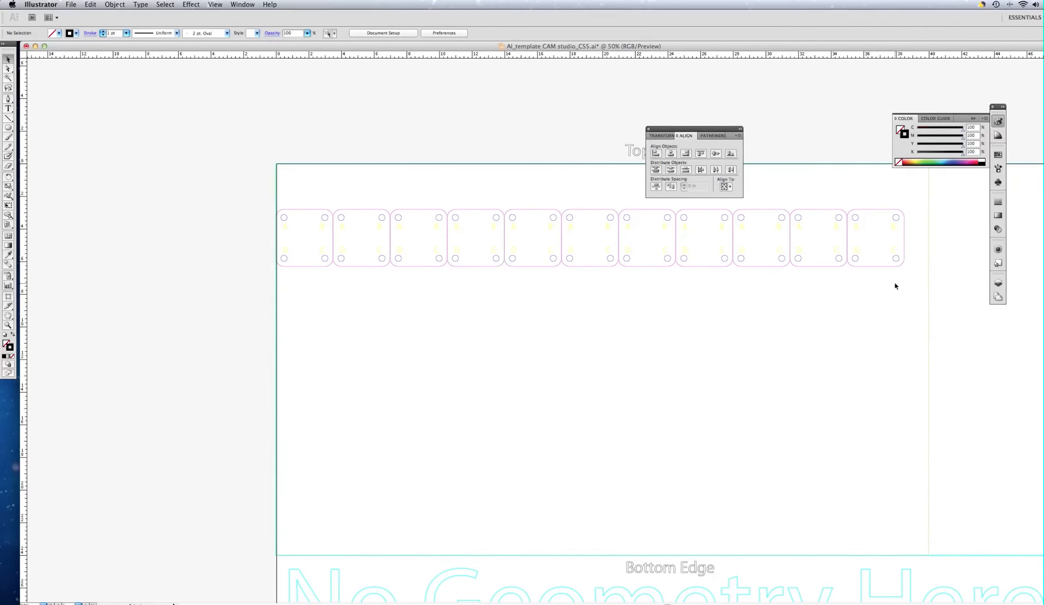
Step: Raise the row of eleven parts about 1.75 in to sit just below the sheet's top edge
drag(914, 287, 280, 193)
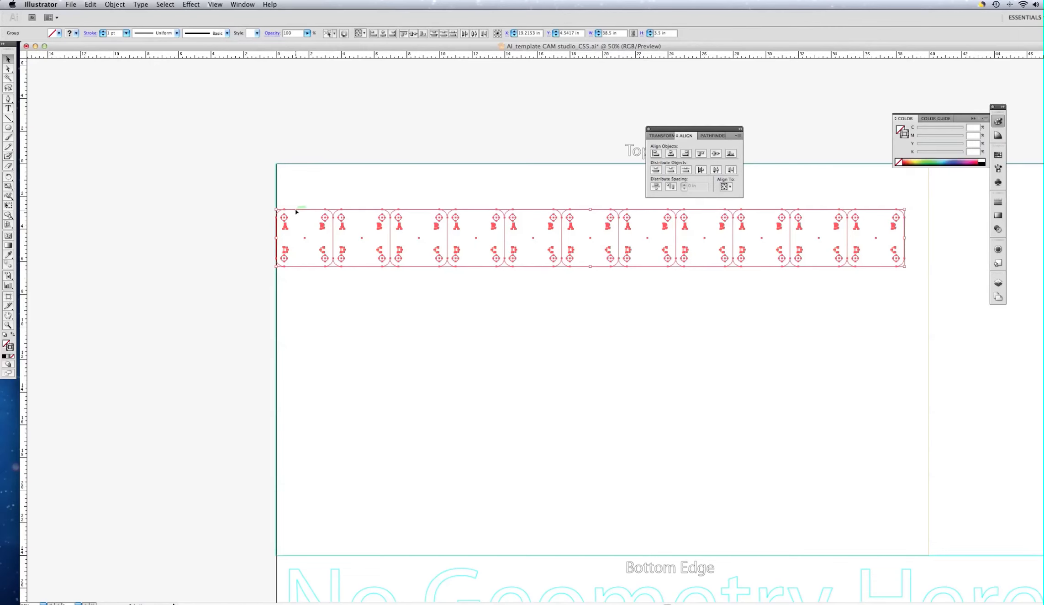
drag(295, 212, 308, 182)
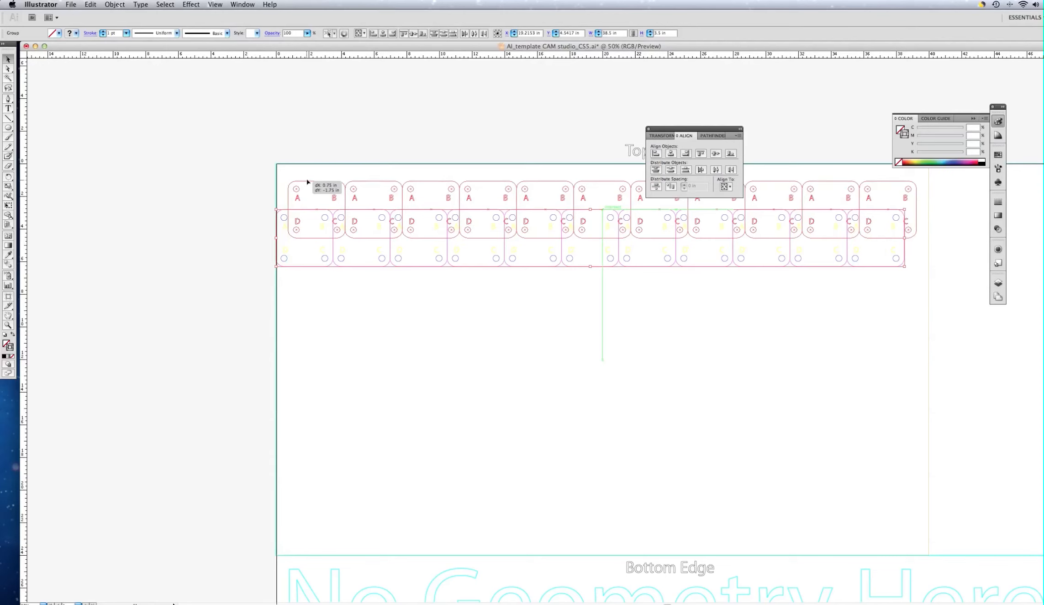
drag(307, 182, 306, 182)
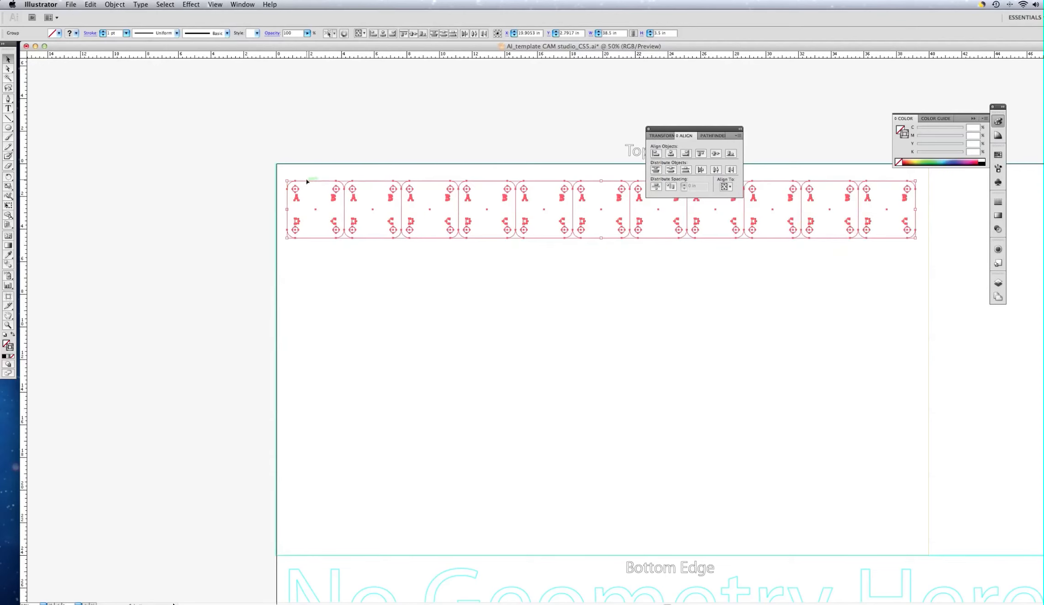
click(477, 285)
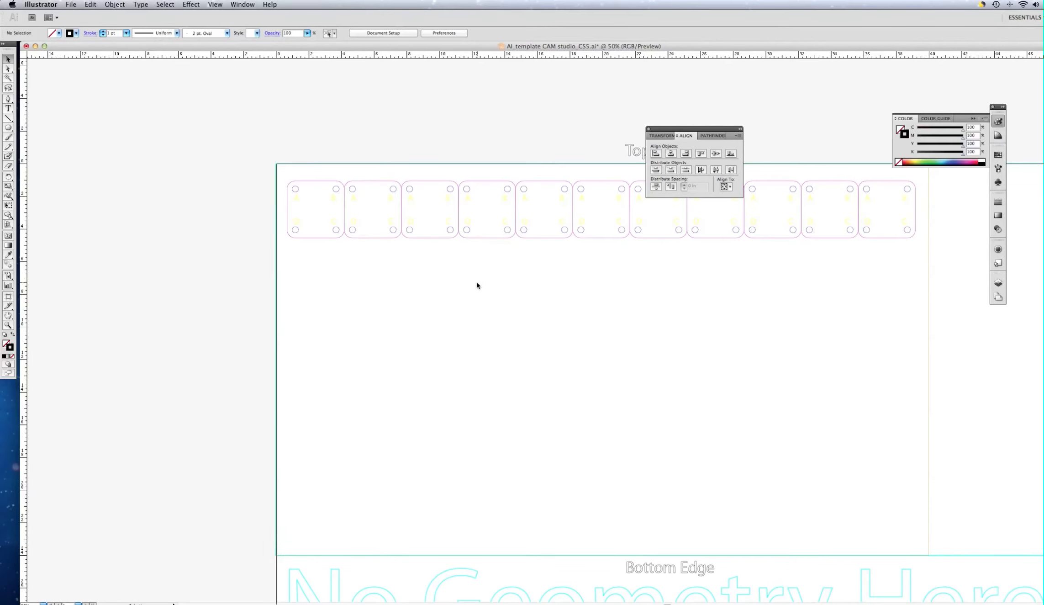